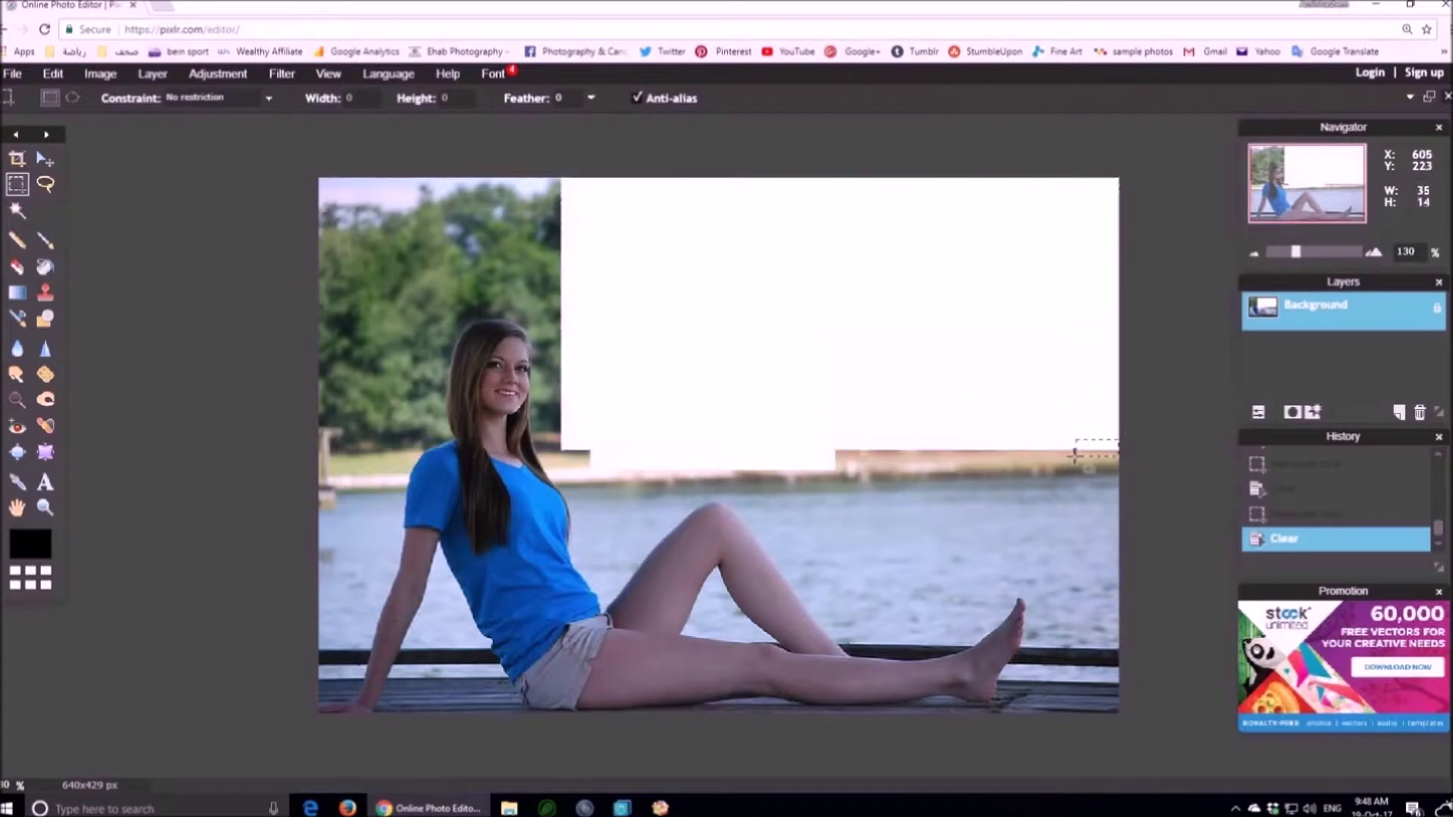
Clear the background above and on both sides of the woman in rectangular blocks, using marquee selections that stay outside her outline
{"action": "key", "text": "Delete"}
{"action": "left_click_drag", "start_coordinate": [595, 152], "coordinate": [292, 315]}
{"action": "key", "text": "Delete"}
{"action": "left_click_drag", "start_coordinate": [444, 295], "coordinate": [288, 440]}
{"action": "key", "text": "Delete"}
{"action": "left_click_drag", "start_coordinate": [450, 291], "coordinate": [312, 337]}
{"action": "key", "text": "Delete"}
{"action": "left_click_drag", "start_coordinate": [401, 437], "coordinate": [284, 539]}
{"action": "key", "text": "Delete"}
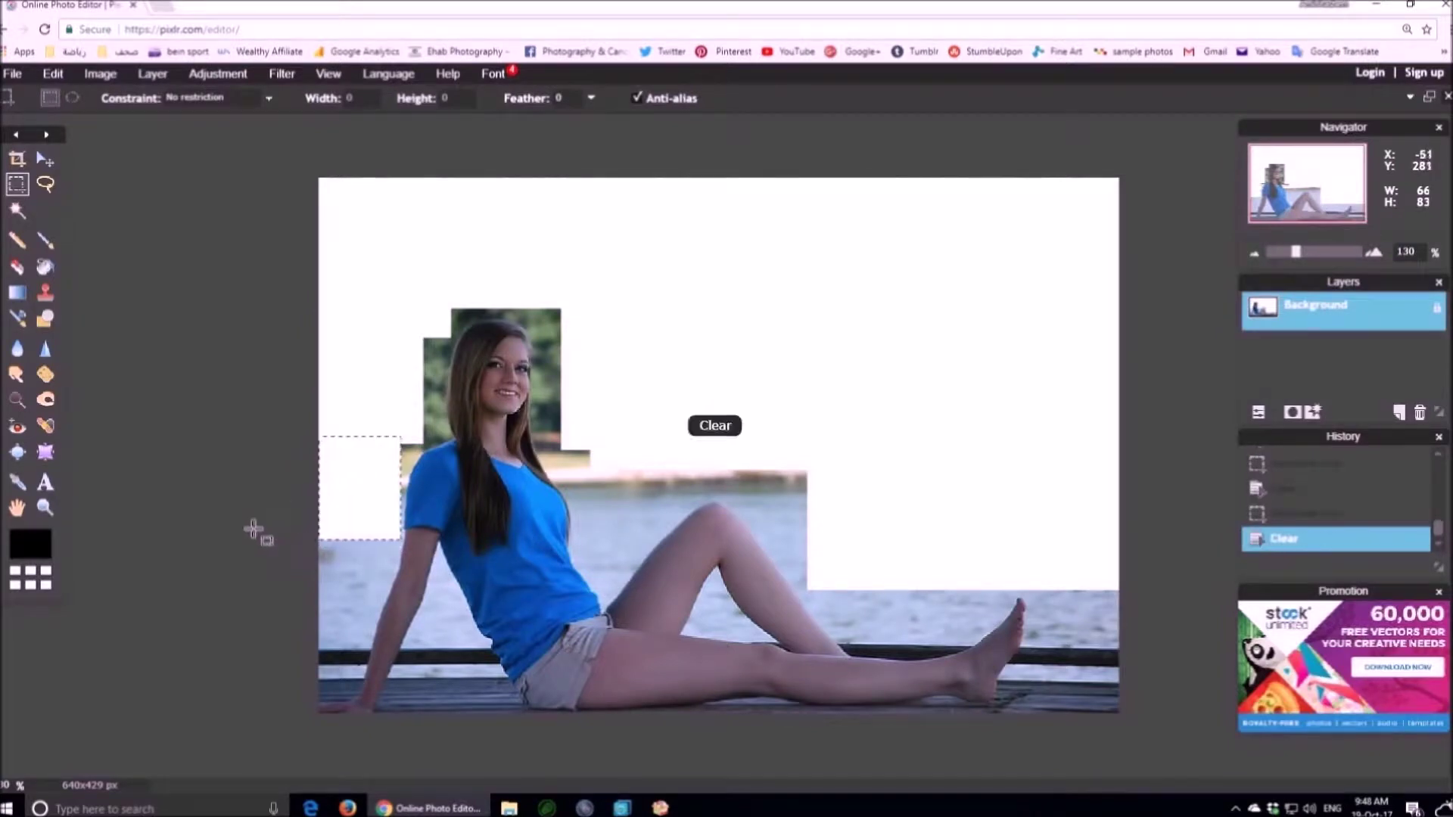
{"action": "left_click_drag", "start_coordinate": [668, 434], "coordinate": [587, 521]}
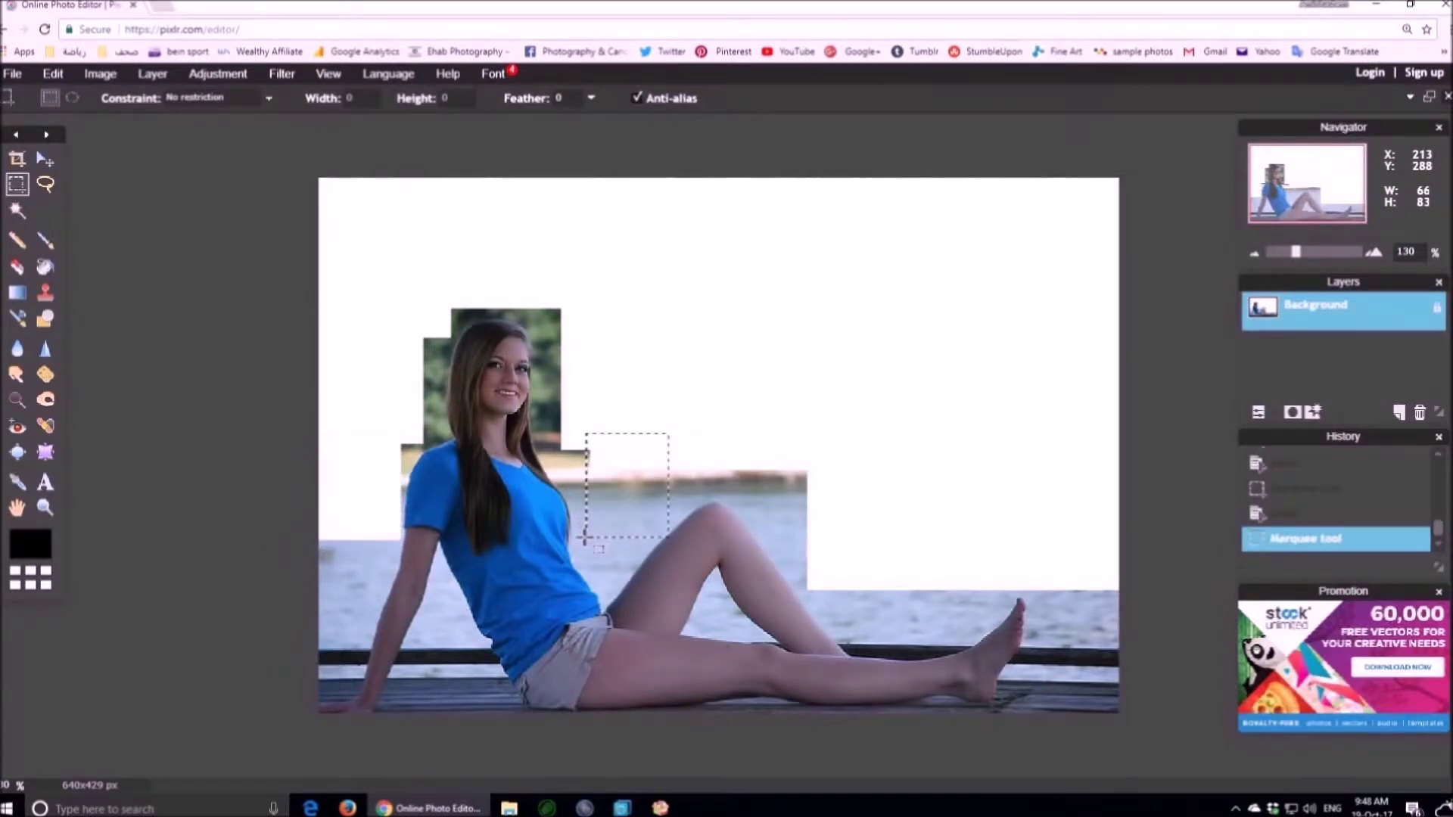
{"action": "key", "text": "Delete"}
Set the lasso feather to 2, outline the background along the woman's back, shoulder and hair up to her head, and clear it
{"action": "scroll", "coordinate": [626, 447], "scroll_direction": "down", "scroll_amount": 3}
{"action": "scroll", "coordinate": [627, 446], "scroll_direction": "up", "scroll_amount": 5}
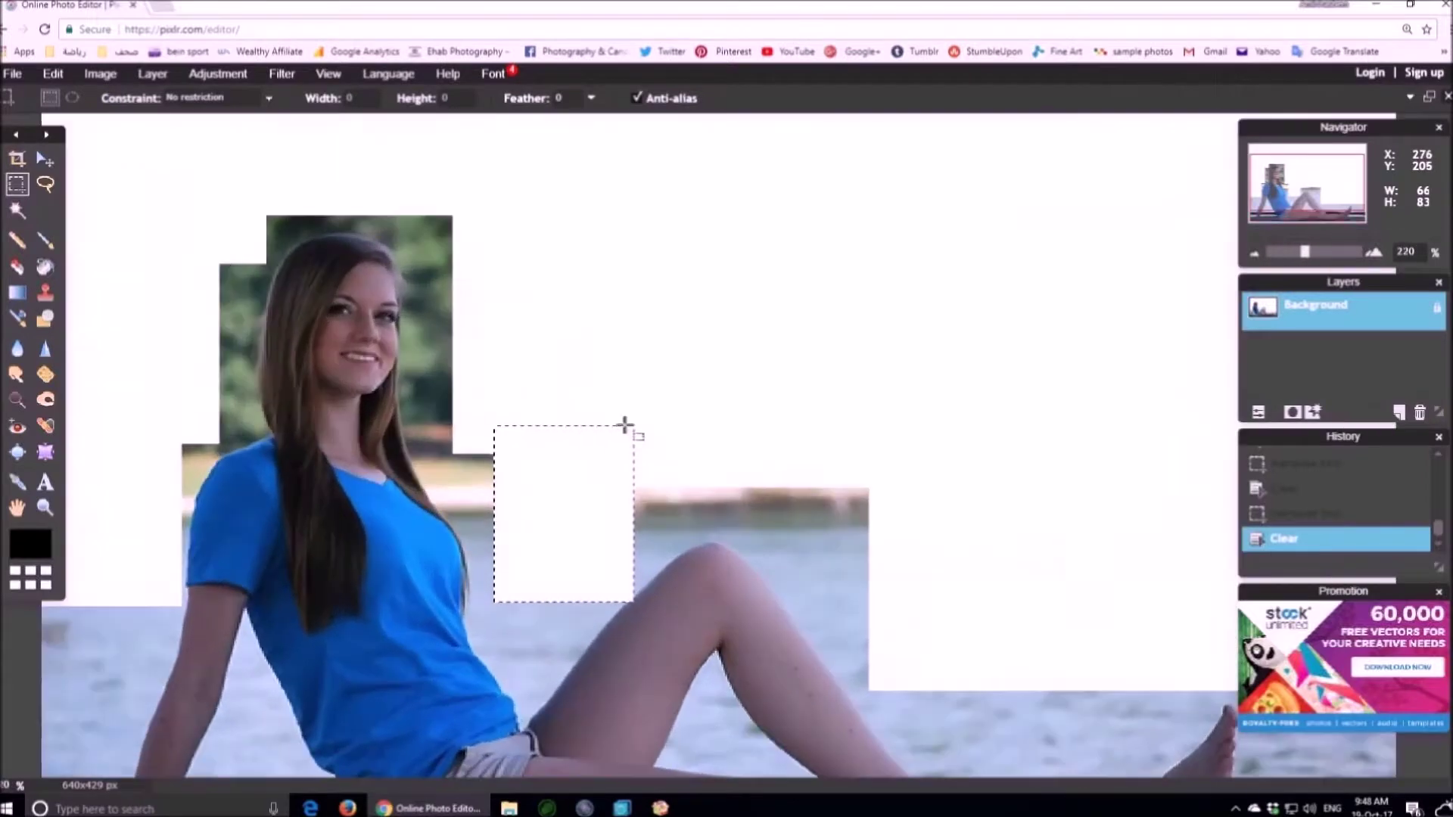
{"action": "left_click", "coordinate": [46, 184]}
{"action": "left_click", "coordinate": [72, 97]}
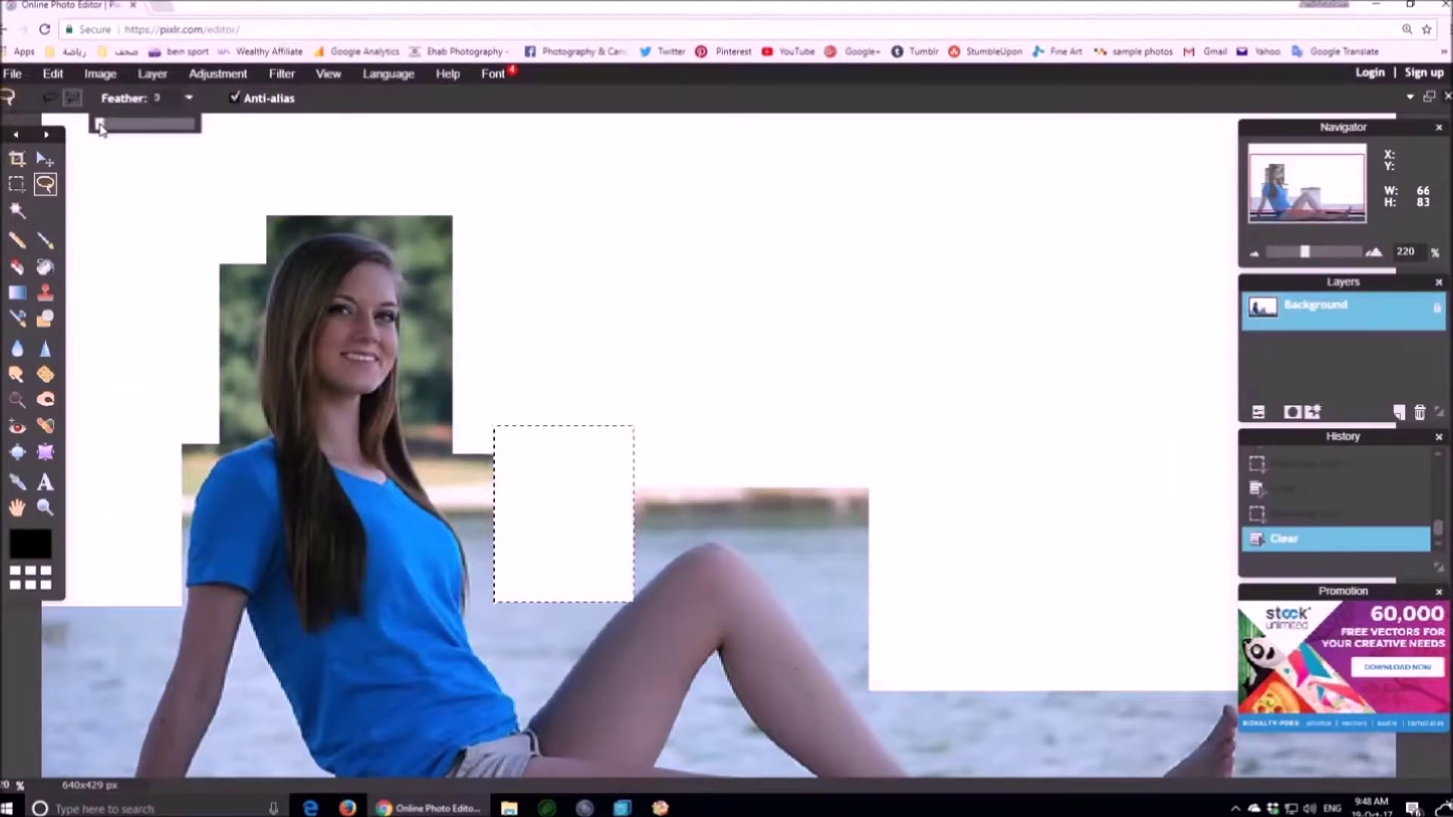
{"action": "left_click_drag", "start_coordinate": [101, 127], "coordinate": [100, 129]}
{"action": "left_click", "coordinate": [329, 224]}
{"action": "mouse_move", "coordinate": [304, 235]}
{"action": "left_mouse_down"}
{"action": "mouse_move", "coordinate": [281, 260]}
{"action": "mouse_move", "coordinate": [260, 362]}
{"action": "mouse_move", "coordinate": [276, 428]}
{"action": "mouse_move", "coordinate": [193, 492]}
{"action": "mouse_move", "coordinate": [126, 650]}
{"action": "mouse_move", "coordinate": [178, 181]}
{"action": "mouse_move", "coordinate": [158, 181]}
{"action": "mouse_move", "coordinate": [357, 185]}
{"action": "mouse_move", "coordinate": [332, 194]}
{"action": "mouse_move", "coordinate": [328, 227]}
{"action": "left_mouse_up"}
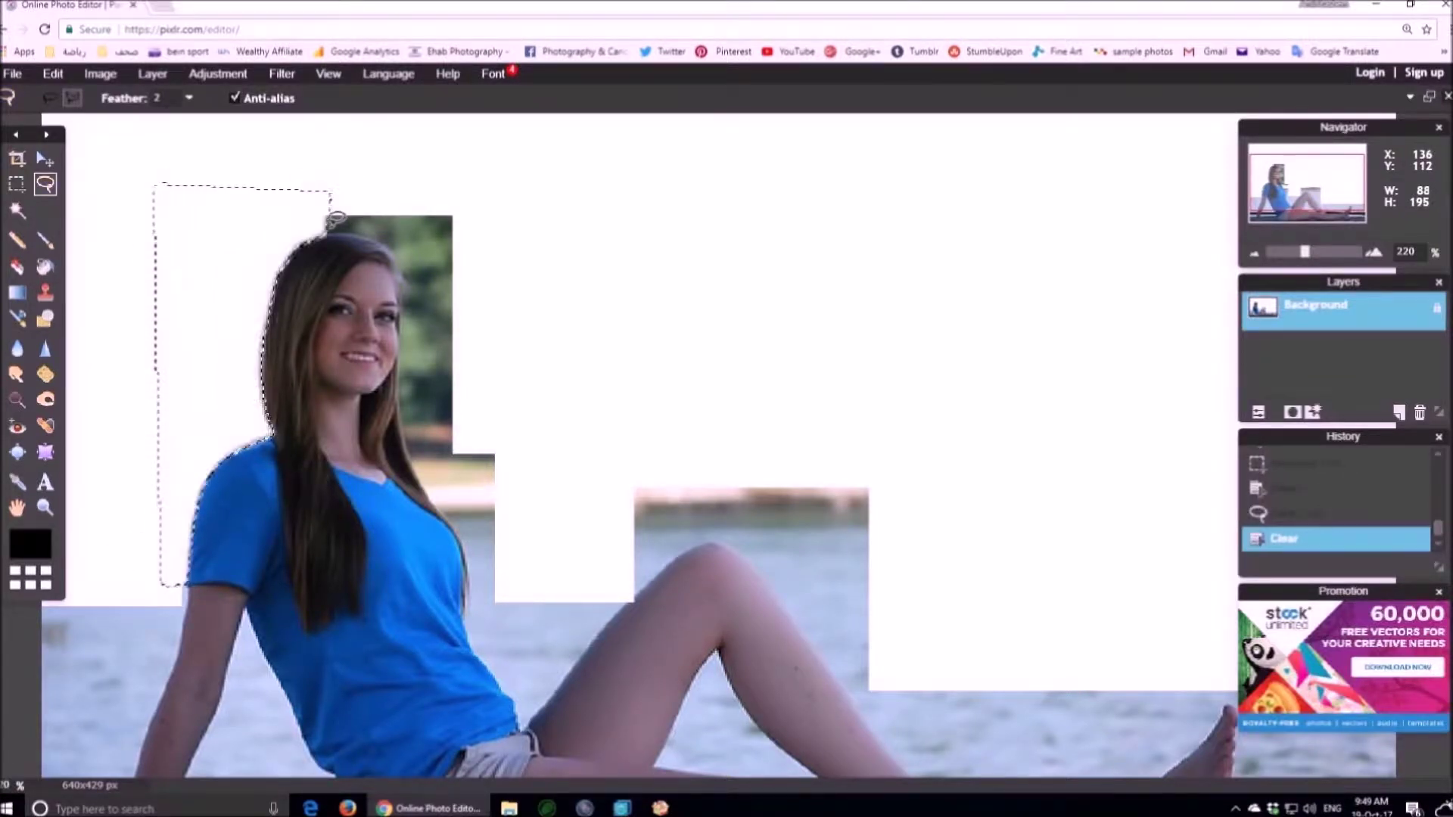
{"action": "key", "text": "Delete"}
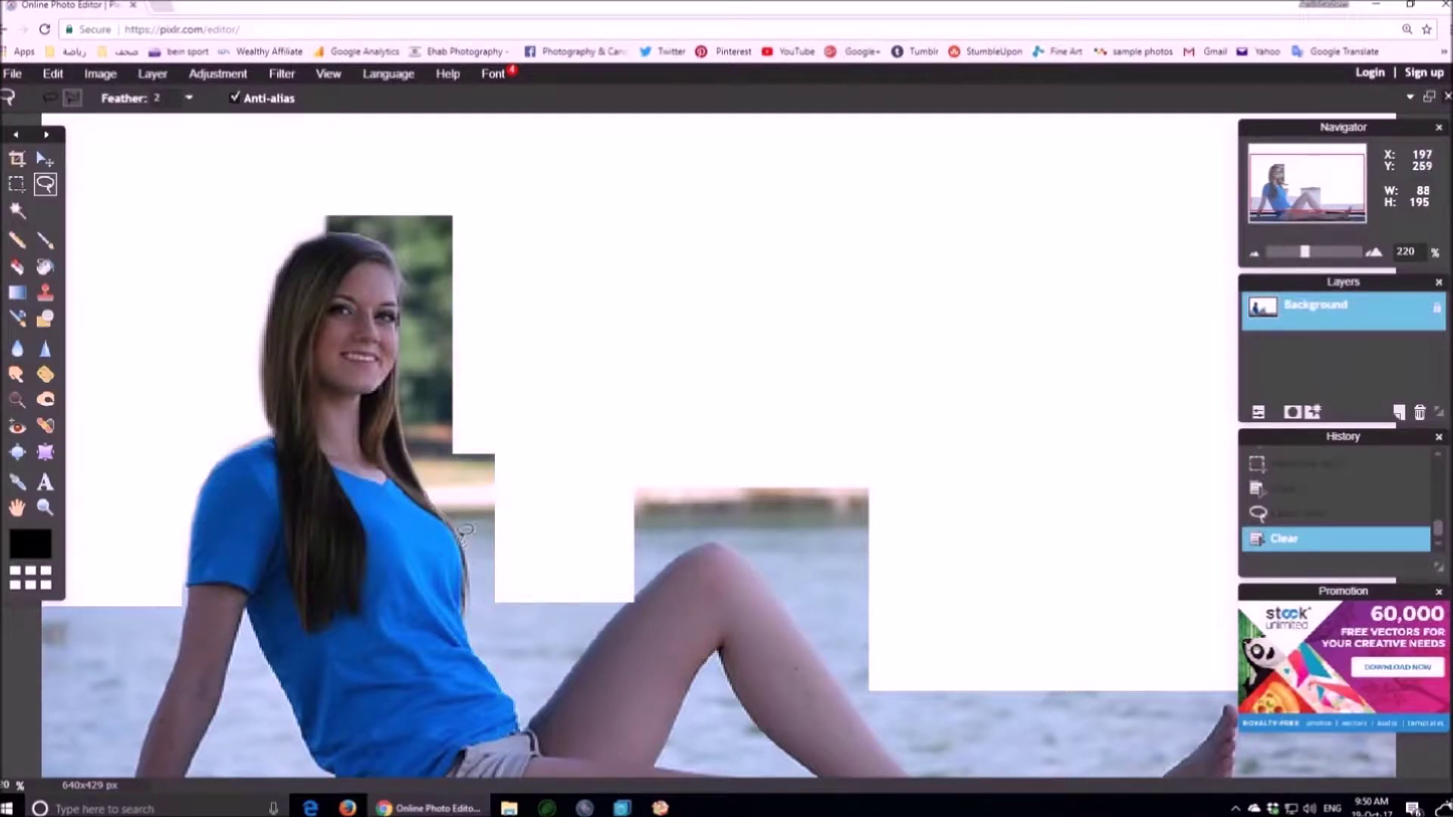
Lasso the remaining background along the woman's face, hair and chest, and clear it
{"action": "left_click", "coordinate": [556, 602]}
{"action": "left_click", "coordinate": [554, 182]}
{"action": "left_click", "coordinate": [326, 183]}
{"action": "left_click", "coordinate": [327, 230]}
{"action": "key", "text": "Delete"}
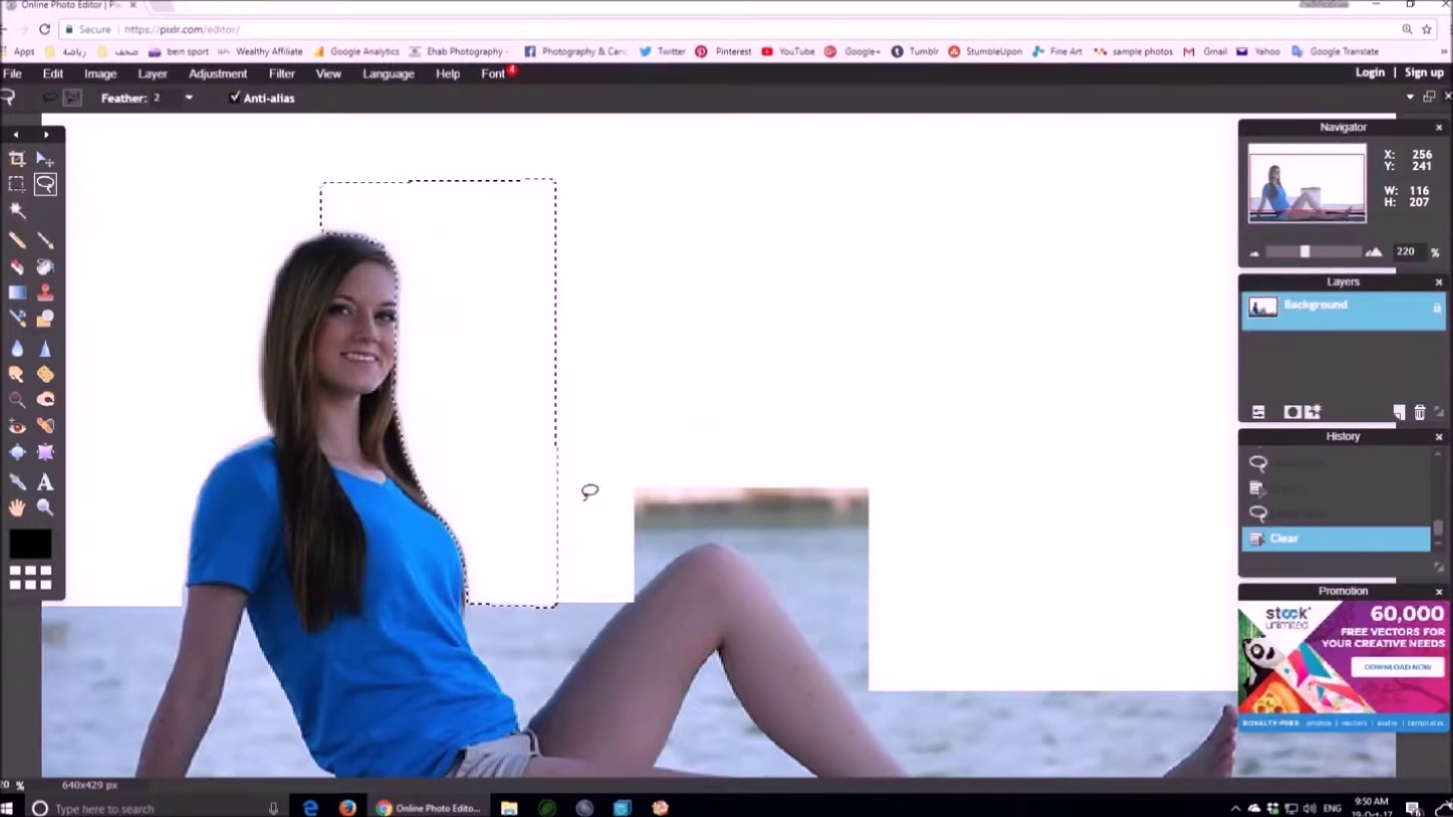
Lasso the water background along the outer side of the woman's supporting arm
{"action": "scroll", "coordinate": [590, 492], "scroll_direction": "down", "scroll_amount": 2}
{"action": "left_click", "coordinate": [315, 560]}
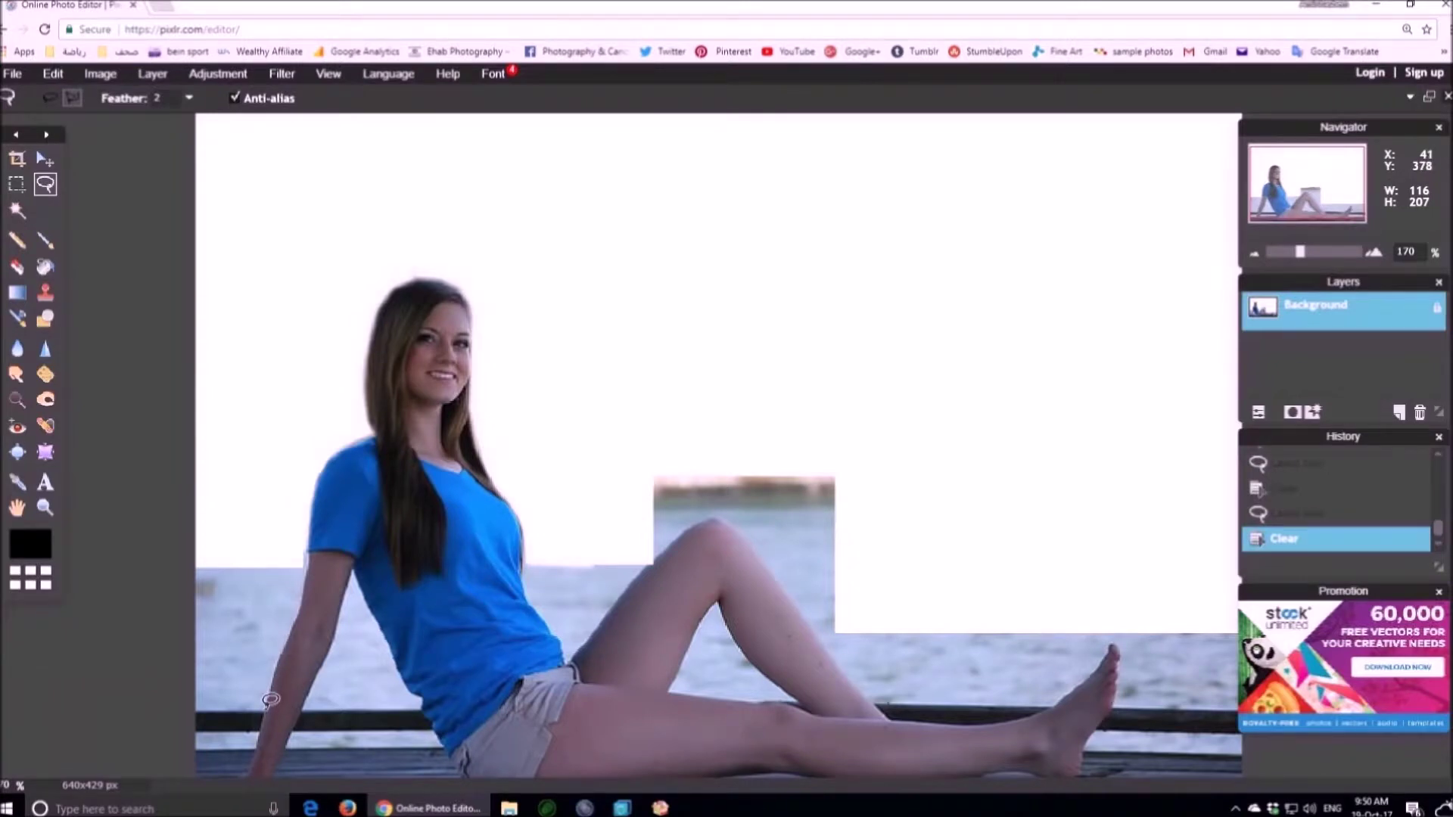
{"action": "mouse_move", "coordinate": [203, 566]}
{"action": "left_mouse_down"}
{"action": "mouse_move", "coordinate": [214, 531]}
{"action": "mouse_move", "coordinate": [322, 534]}
{"action": "left_mouse_up"}
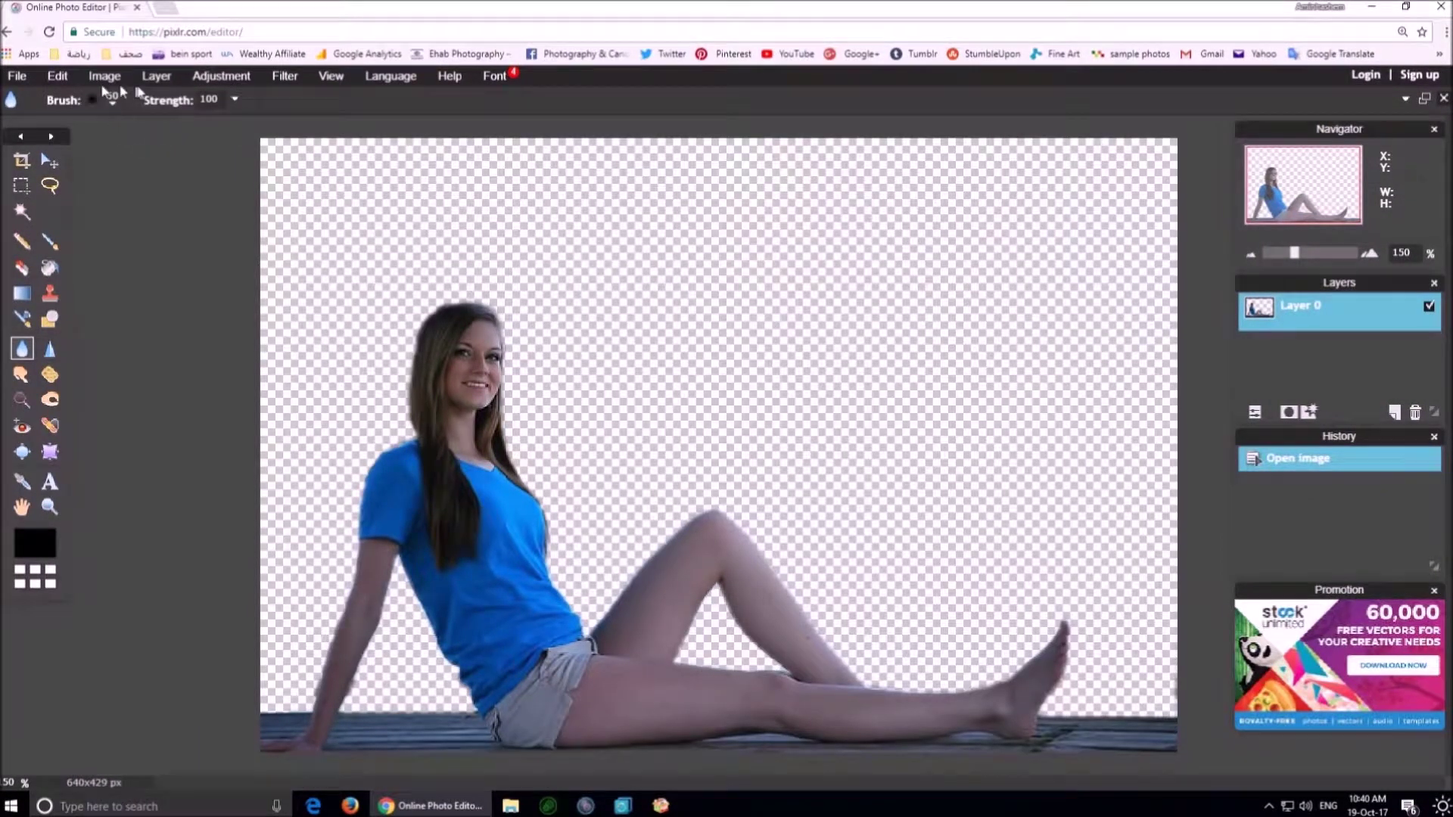
Open the image air-84675_640 as a new layer in the cut-out picture
{"action": "left_click", "coordinate": [16, 76]}
{"action": "mouse_move", "coordinate": [156, 75]}
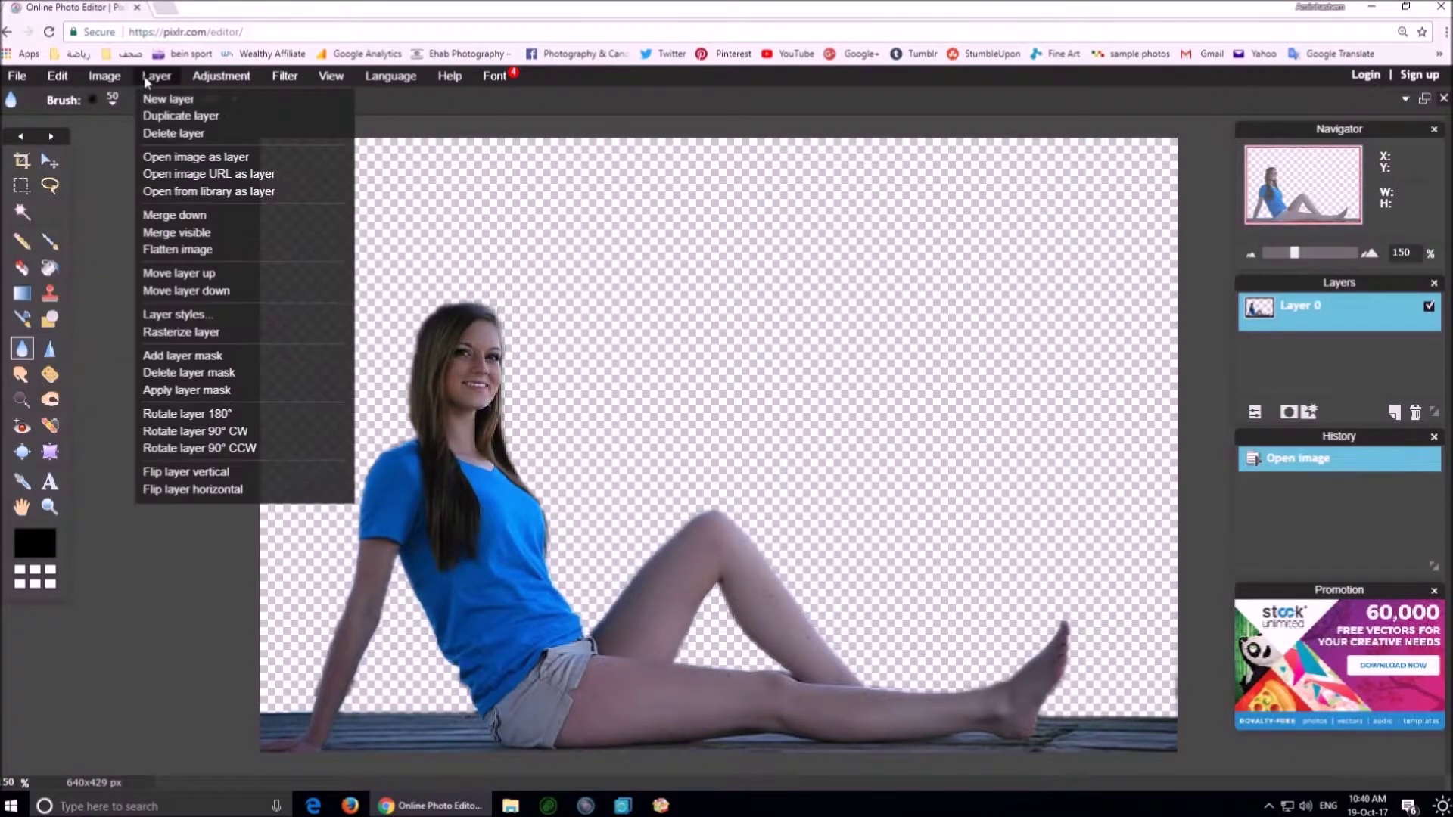
{"action": "left_click", "coordinate": [171, 159]}
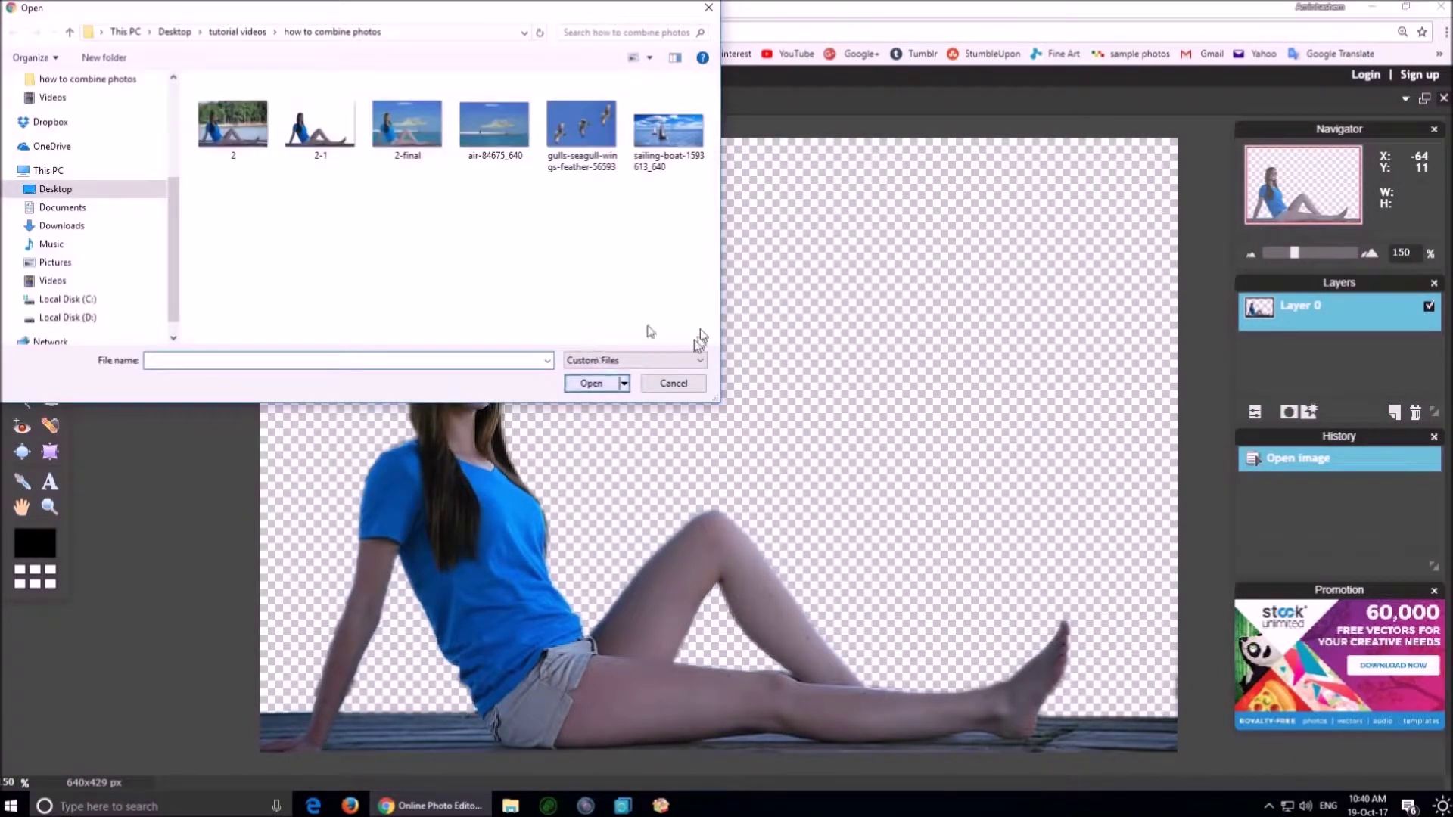
{"action": "double_click", "coordinate": [497, 126]}
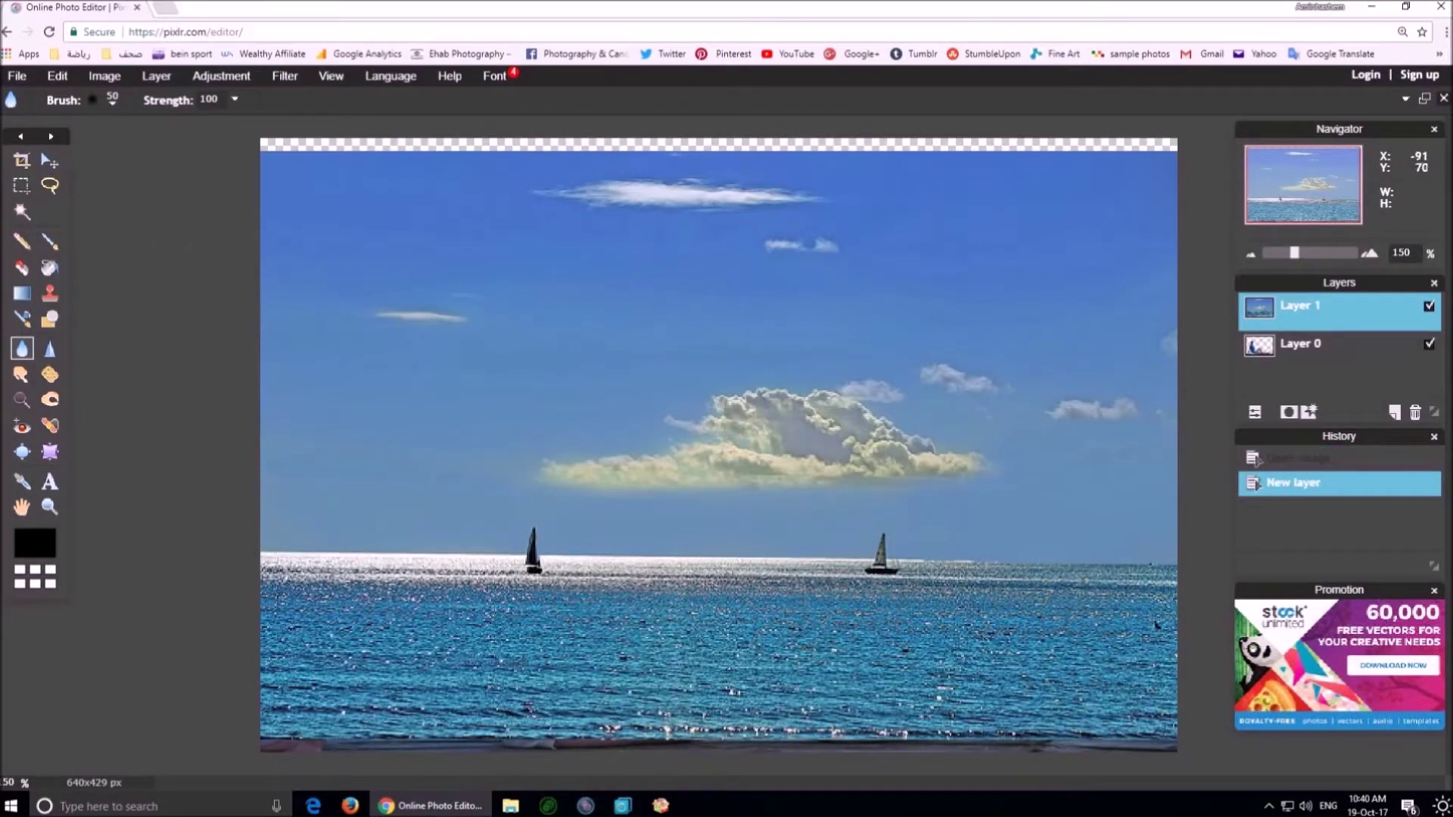
Move the seascape layer up to cover the transparent strip above it, and place it below Layer 0
{"action": "left_click", "coordinate": [57, 162]}
{"action": "left_click_drag", "start_coordinate": [782, 265], "coordinate": [780, 246]}
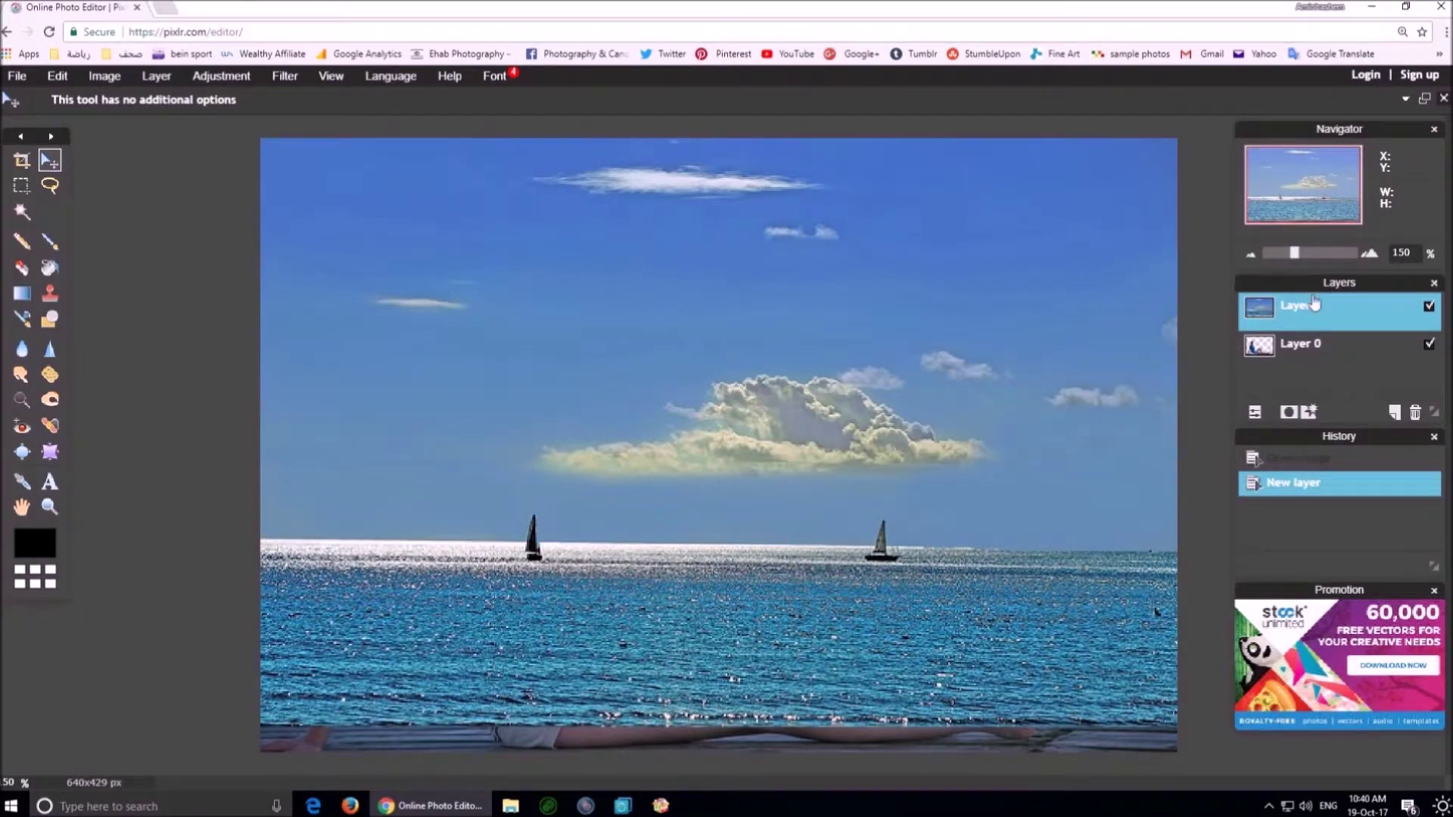
{"action": "left_click_drag", "start_coordinate": [1331, 317], "coordinate": [1340, 382]}
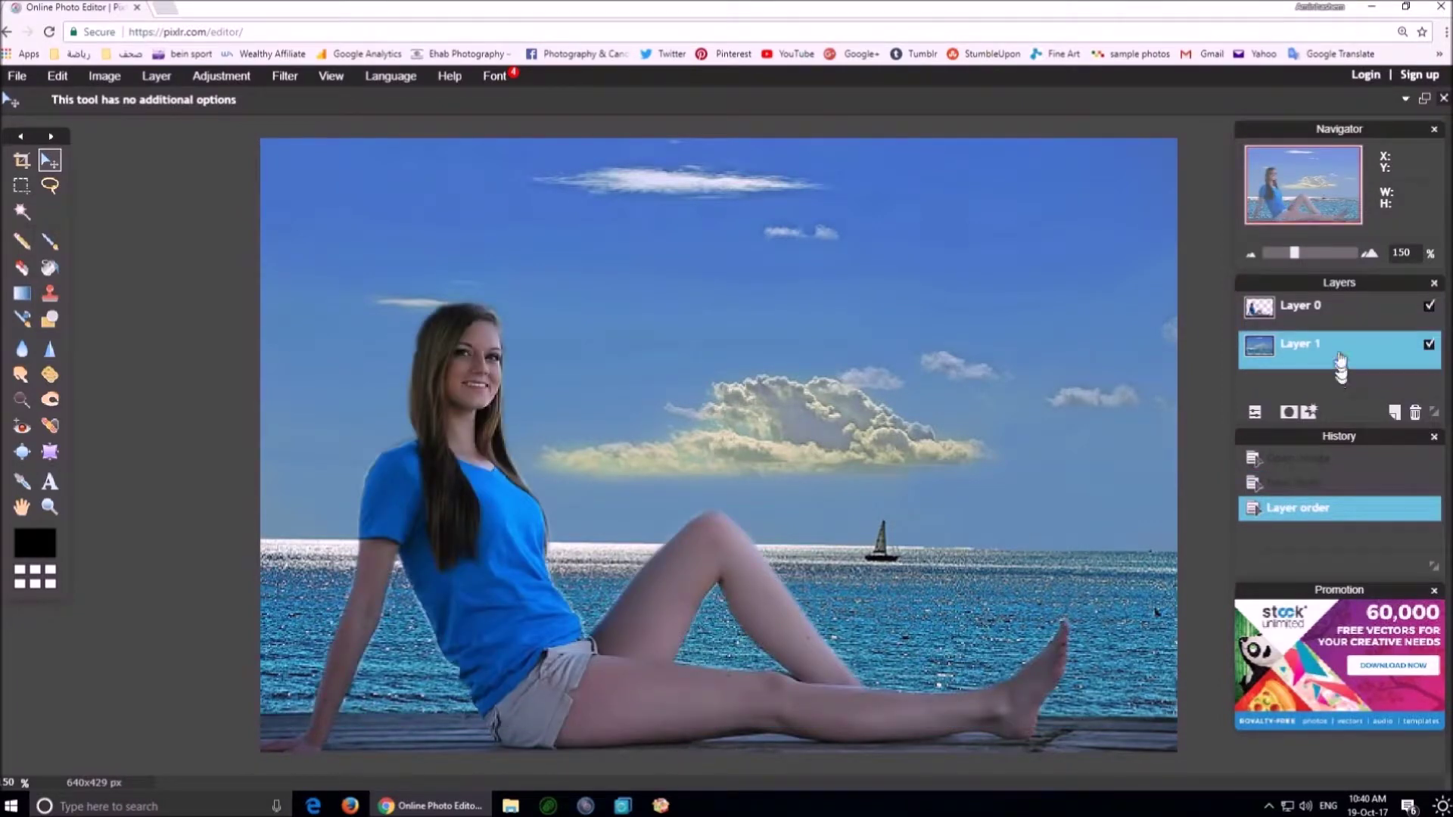
Brighten Layer 0 with Curves by raising the RGB curve's midpoint slightly and adding a second point in the shadows
{"action": "double_click", "coordinate": [1326, 309]}
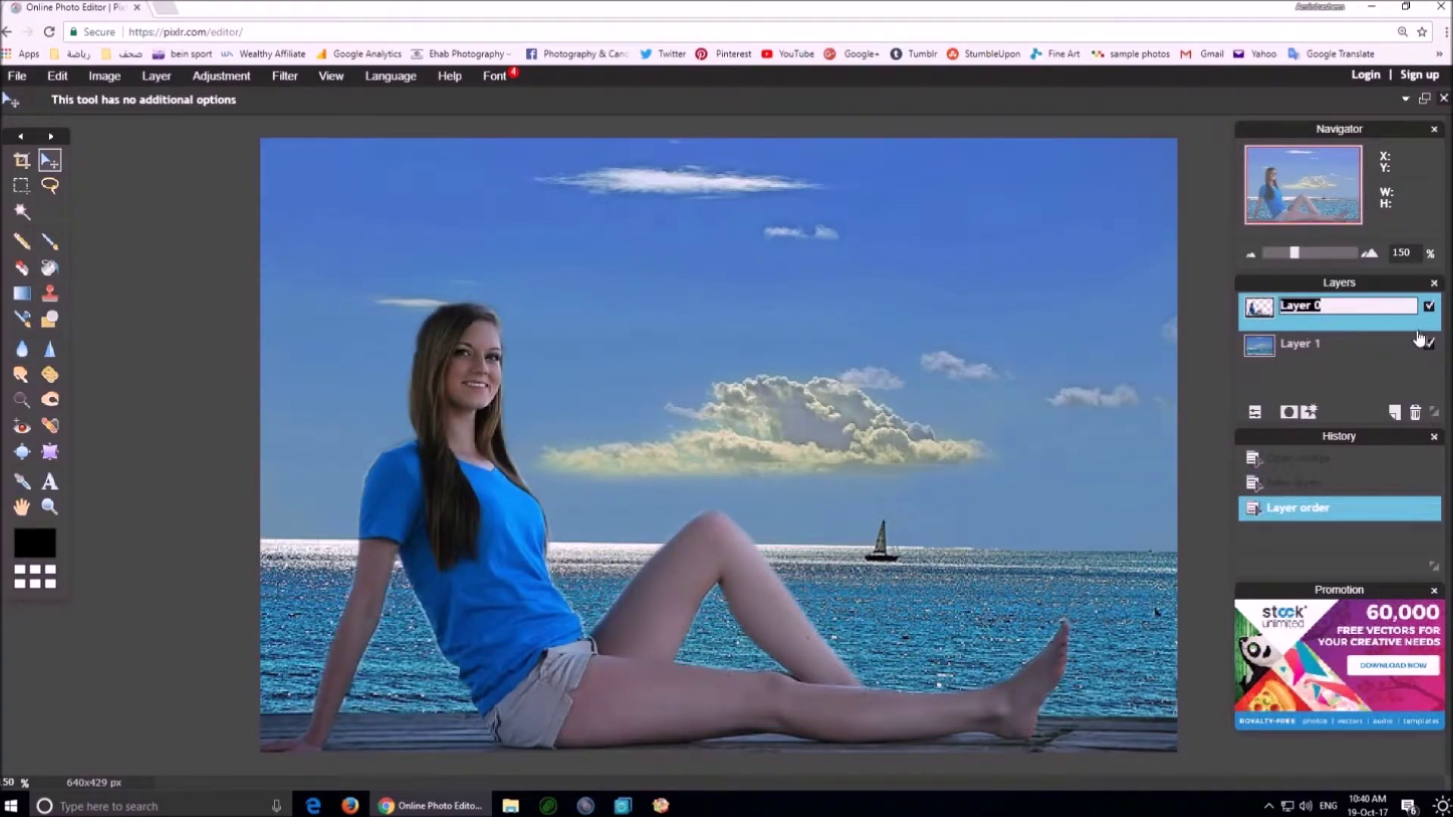
{"action": "left_click", "coordinate": [1379, 324]}
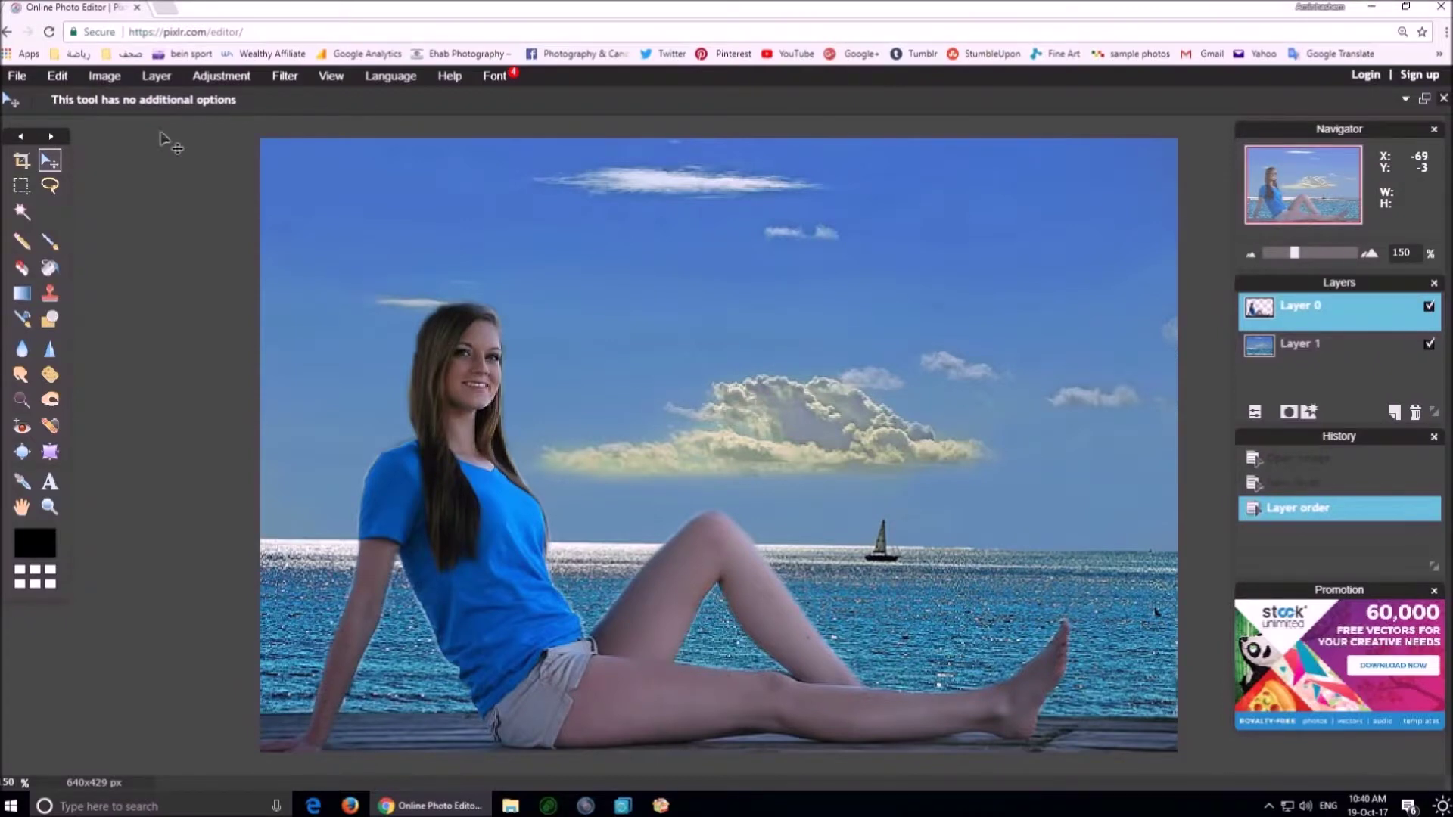
{"action": "left_click", "coordinate": [220, 78]}
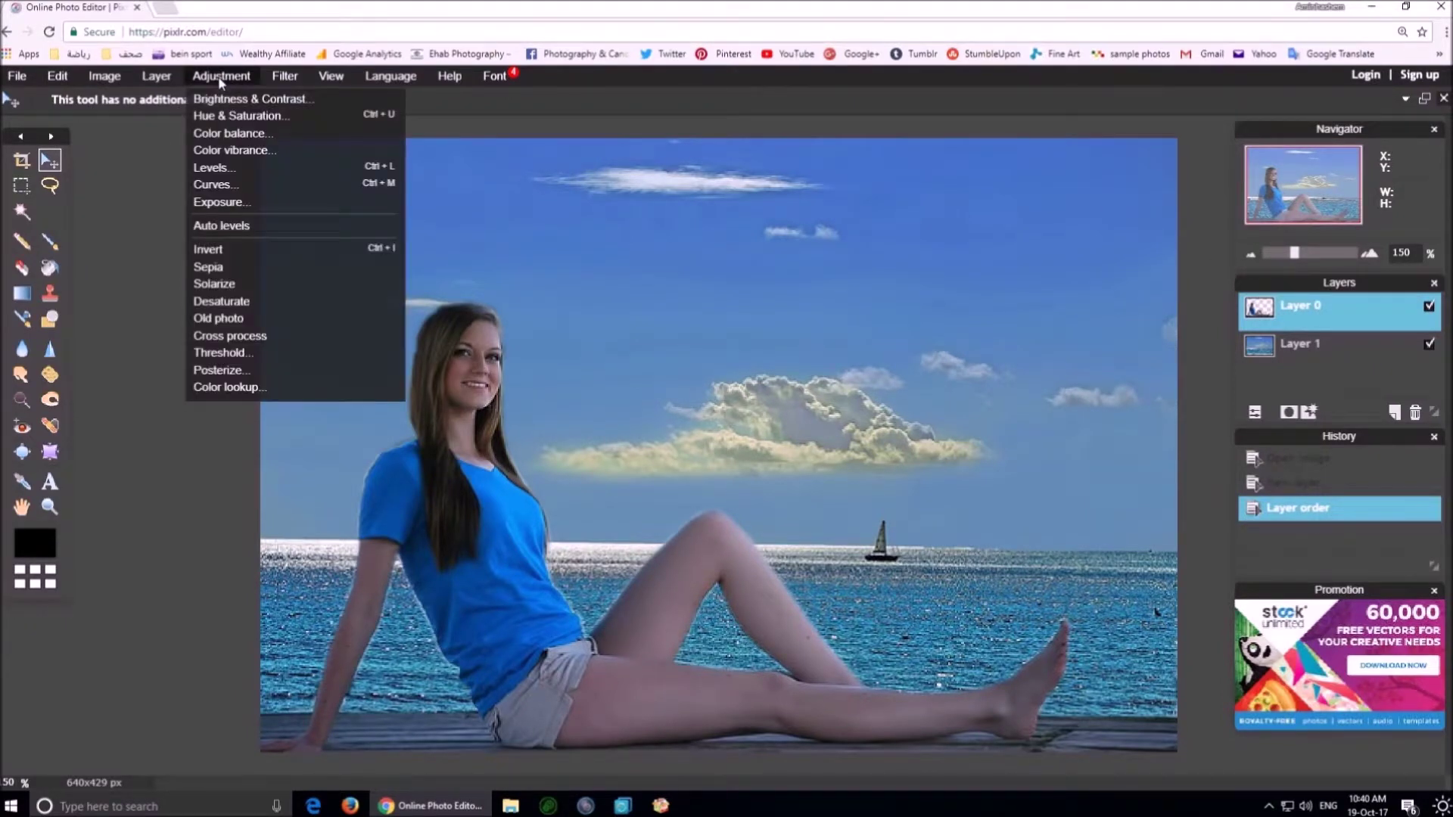
{"action": "left_click", "coordinate": [218, 185]}
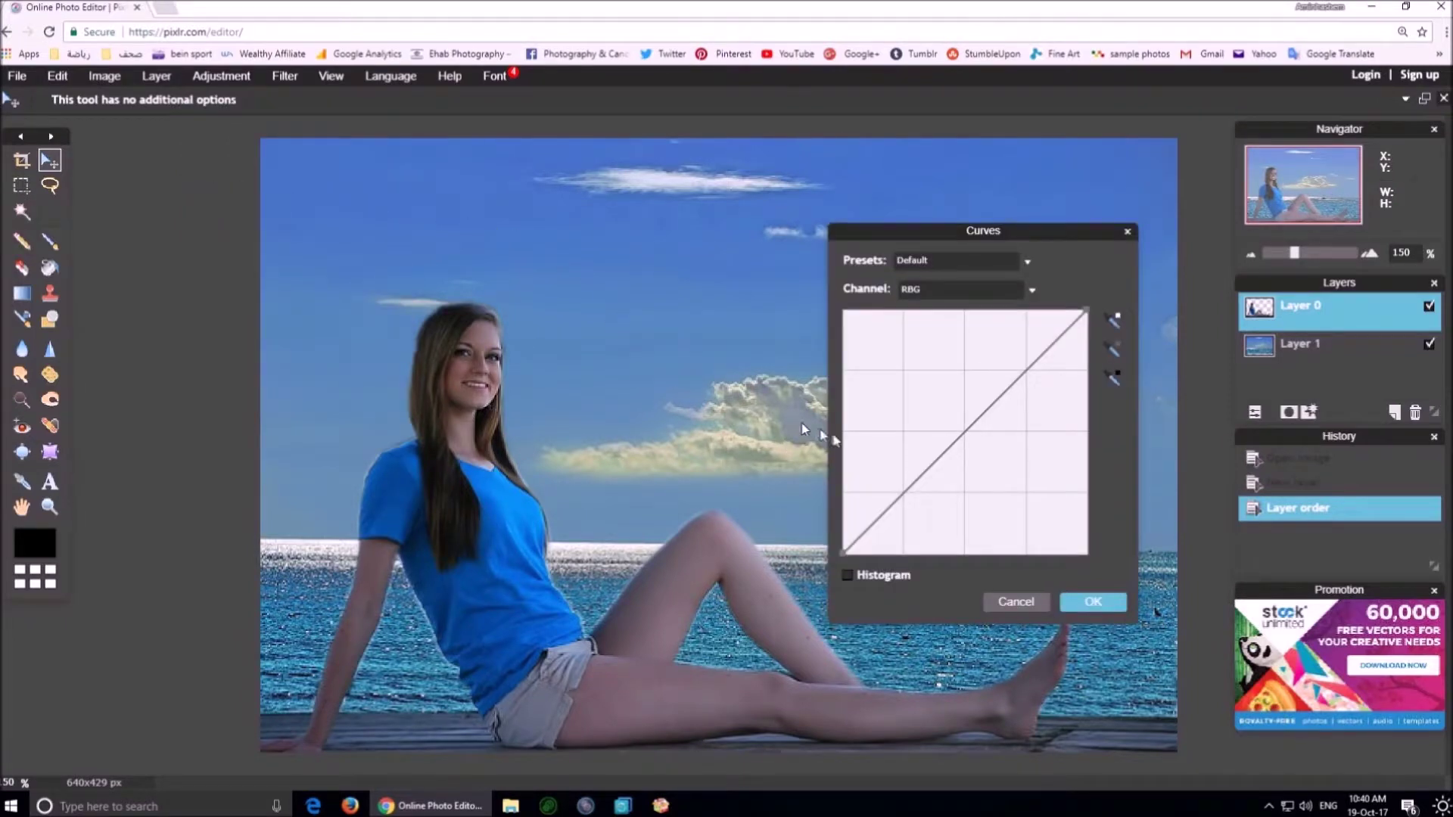
{"action": "left_click_drag", "start_coordinate": [964, 433], "coordinate": [946, 425]}
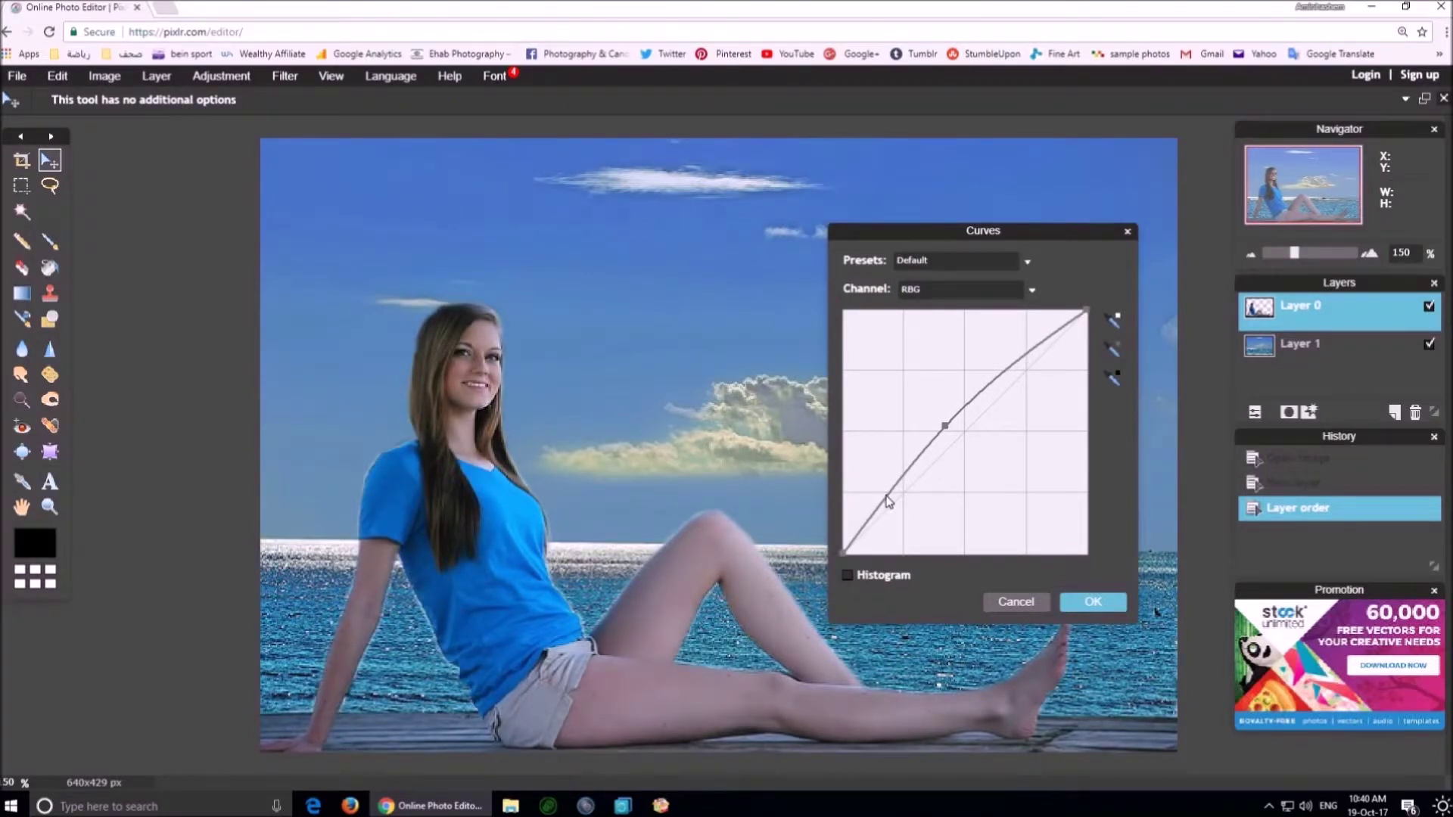
{"action": "left_click_drag", "start_coordinate": [889, 502], "coordinate": [892, 501]}
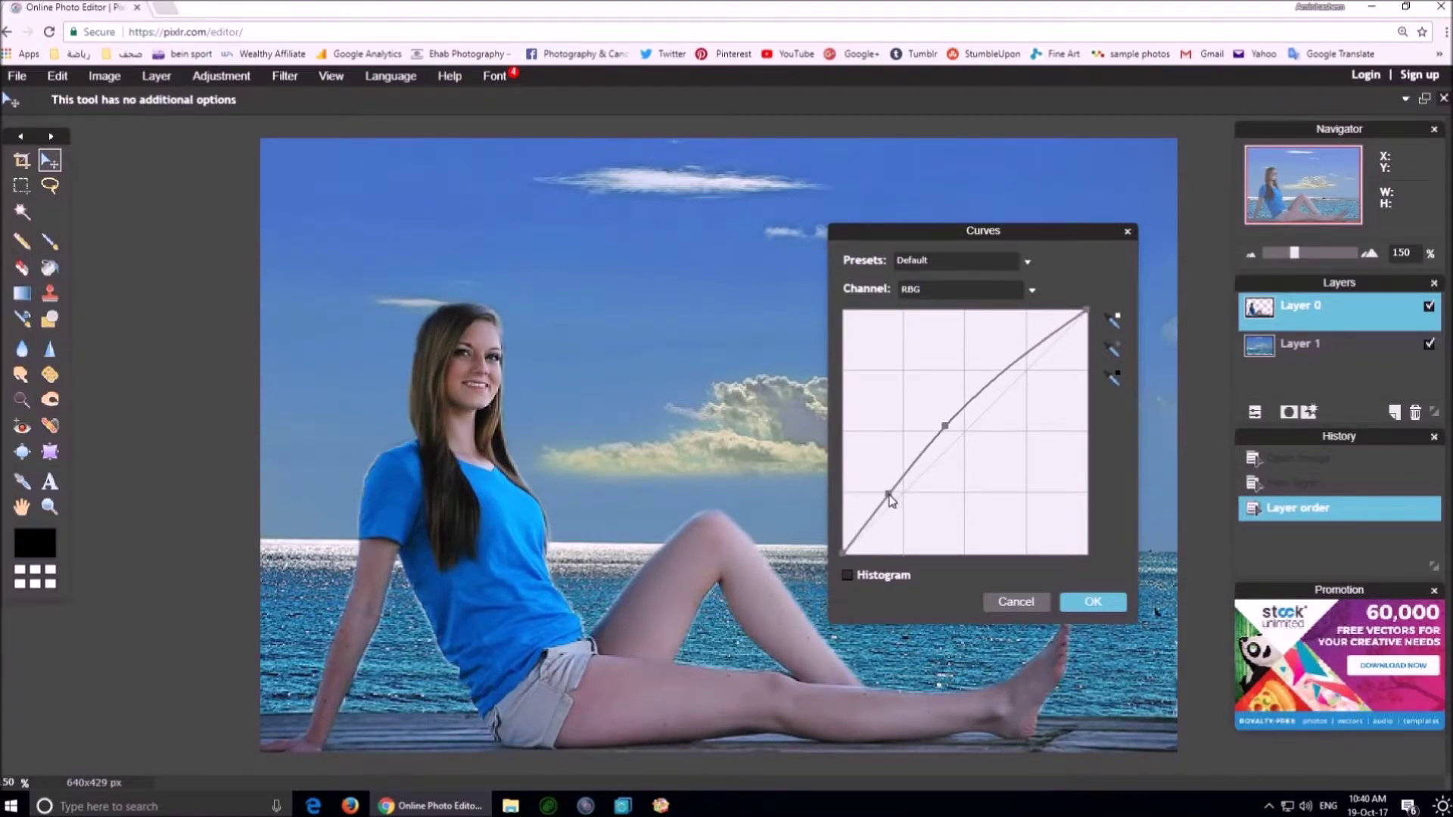
{"action": "left_click", "coordinate": [1075, 604]}
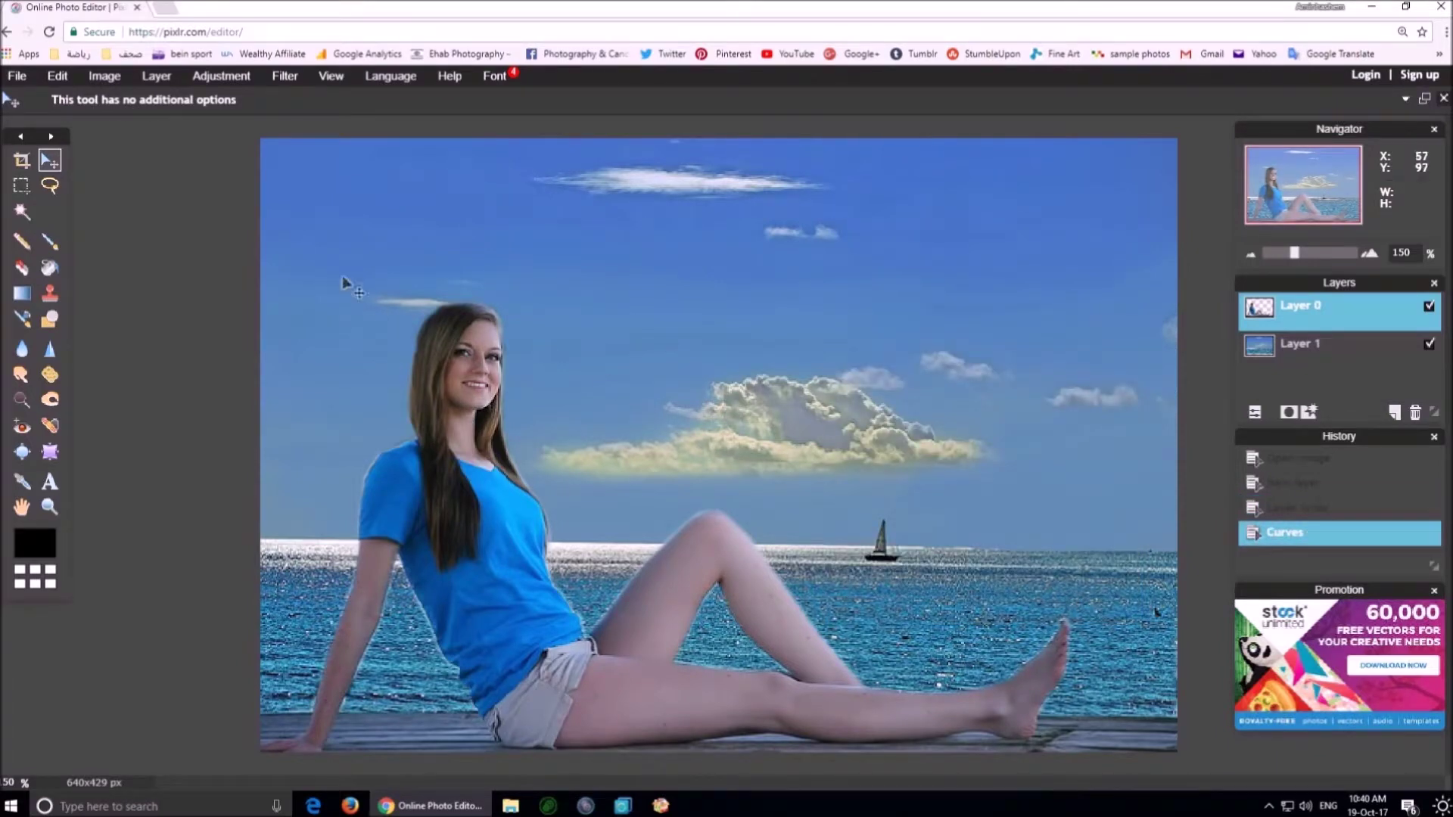
Apply an outer glow to Layer 0 with size 18 and the light blue colour 608fab sampled from the sky beside the woman
{"action": "left_click", "coordinate": [156, 76]}
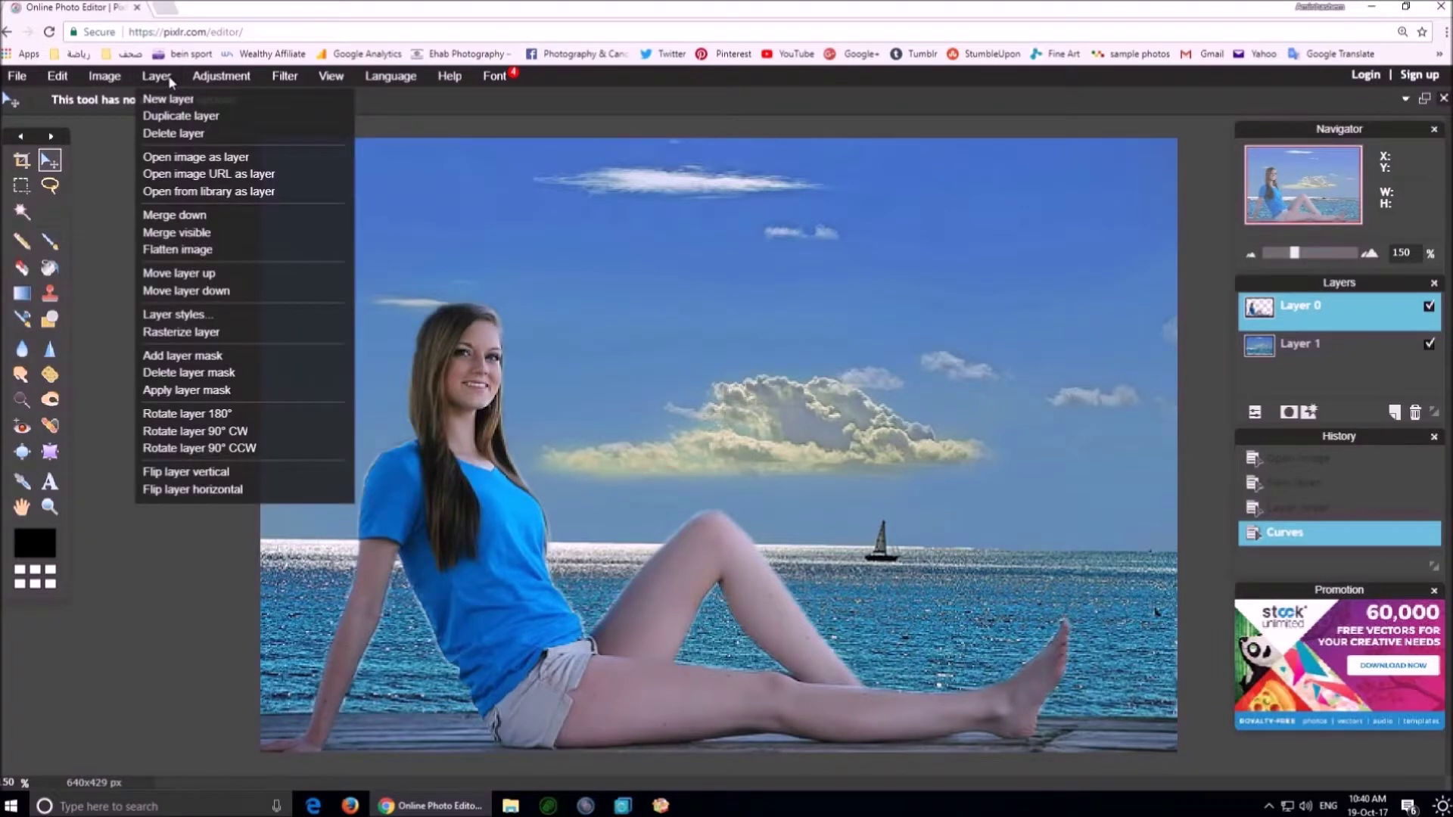
{"action": "left_click", "coordinate": [186, 323]}
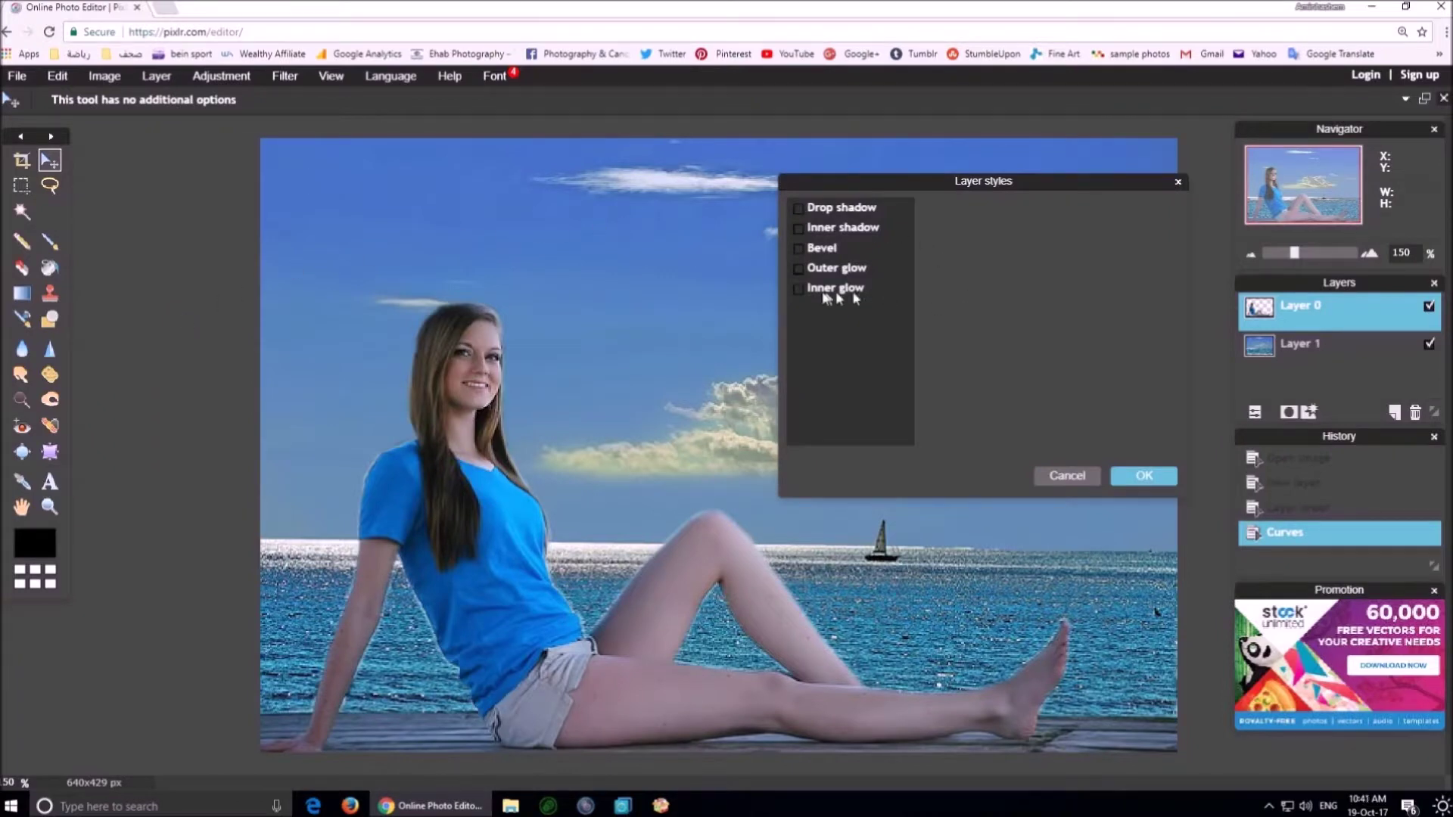
{"action": "left_click", "coordinate": [800, 270]}
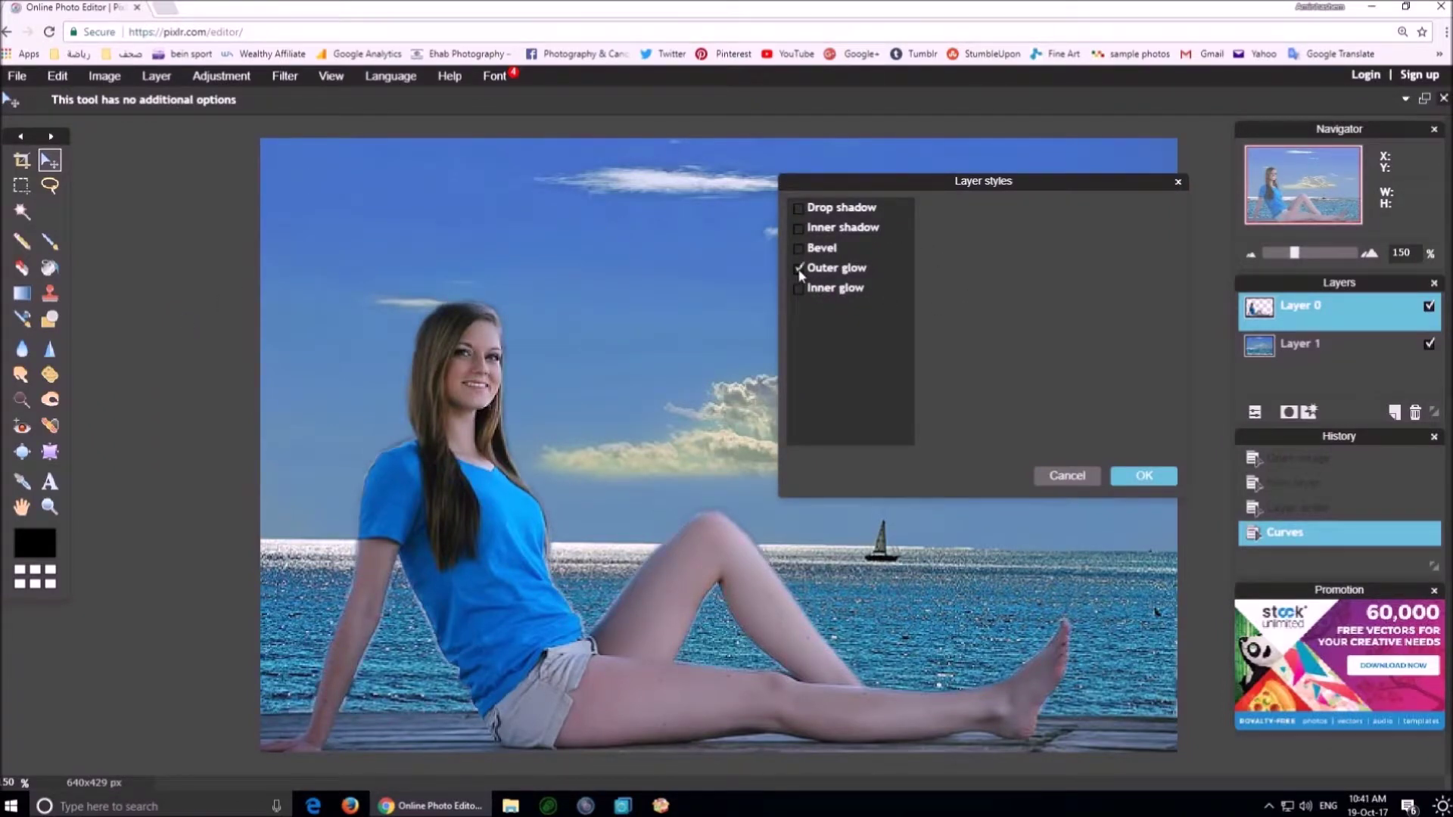
{"action": "left_click", "coordinate": [833, 273]}
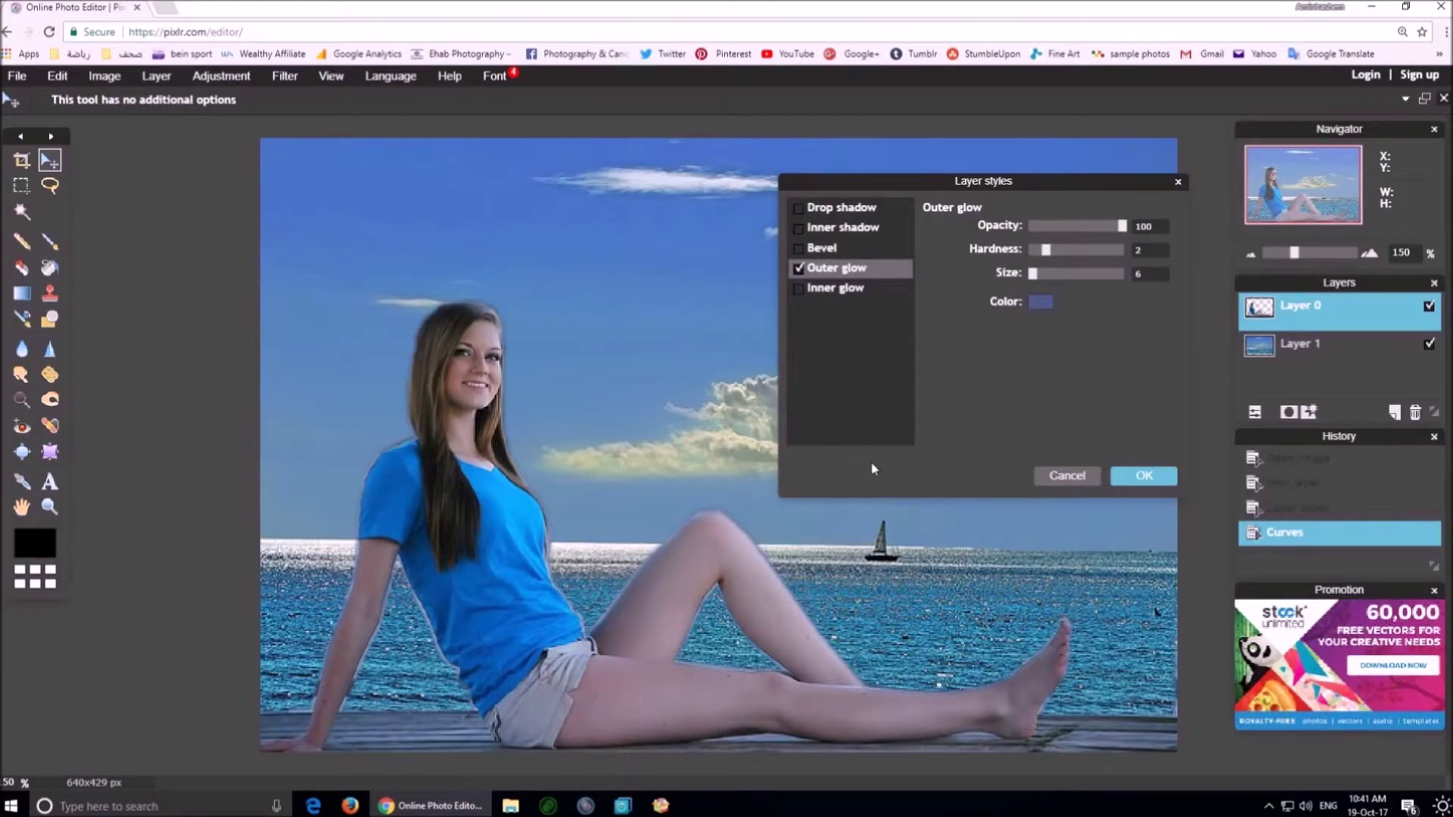
{"action": "left_click", "coordinate": [1041, 303]}
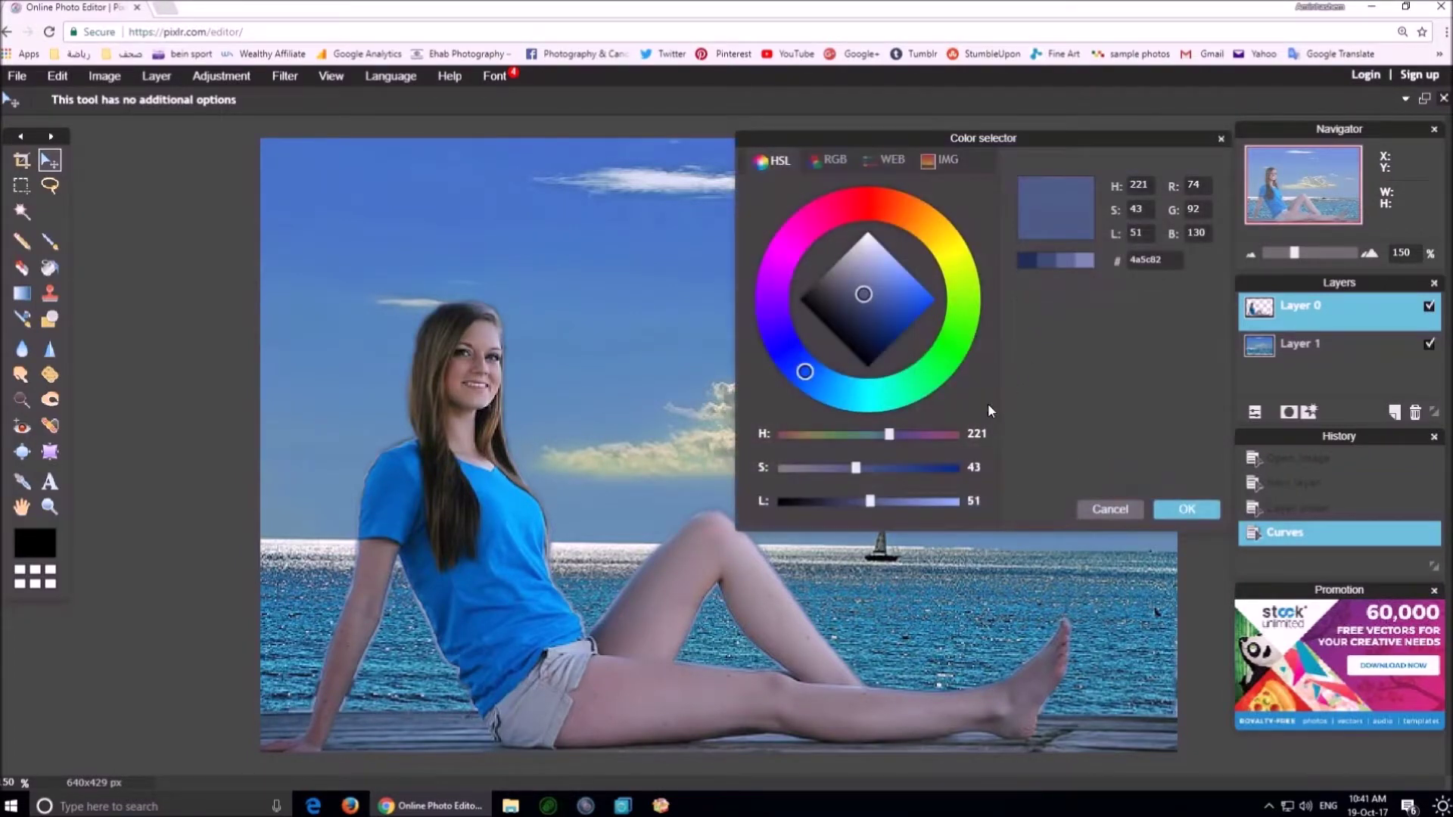
{"action": "left_click", "coordinate": [337, 518]}
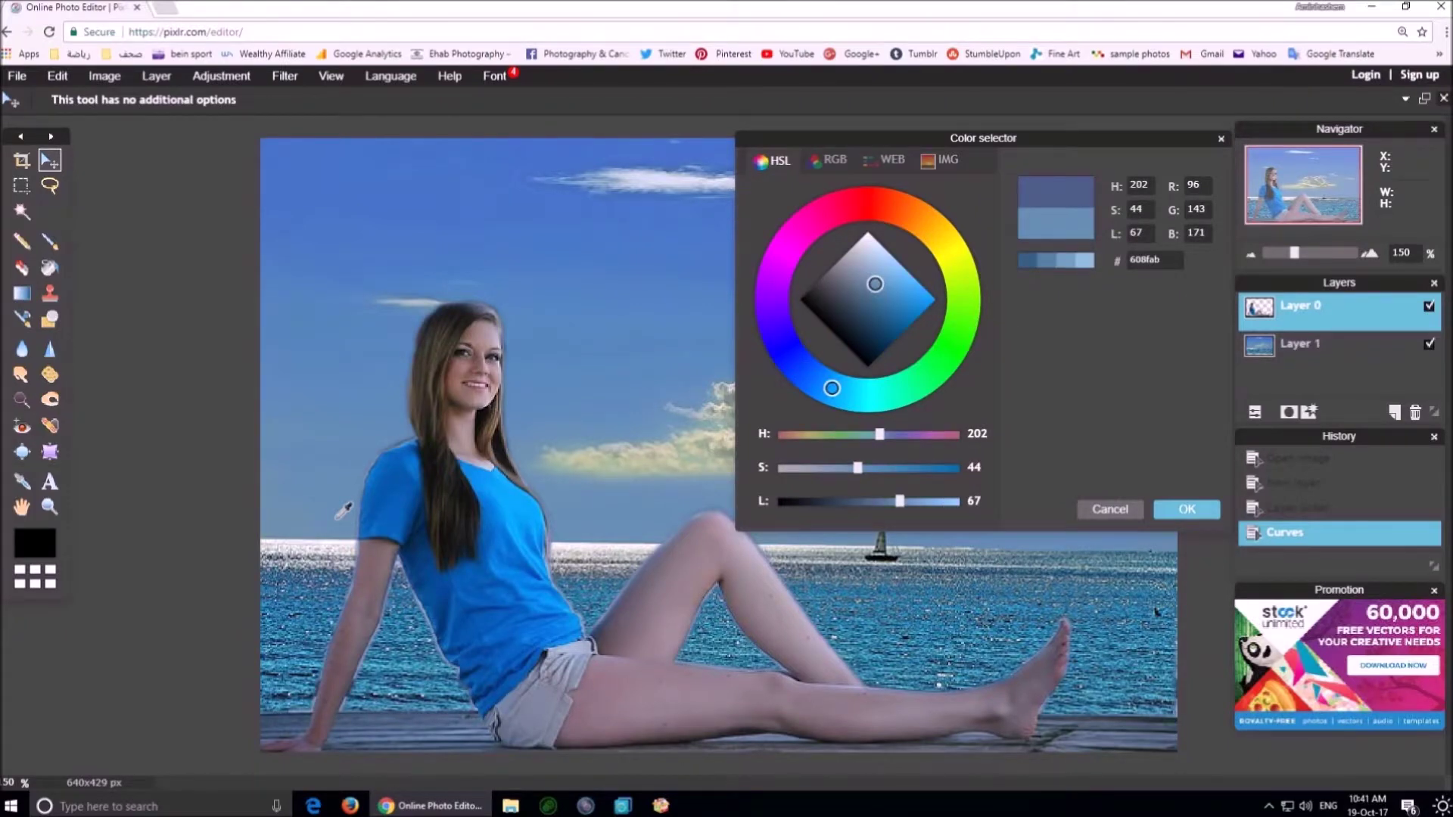
{"action": "left_click", "coordinate": [1187, 510]}
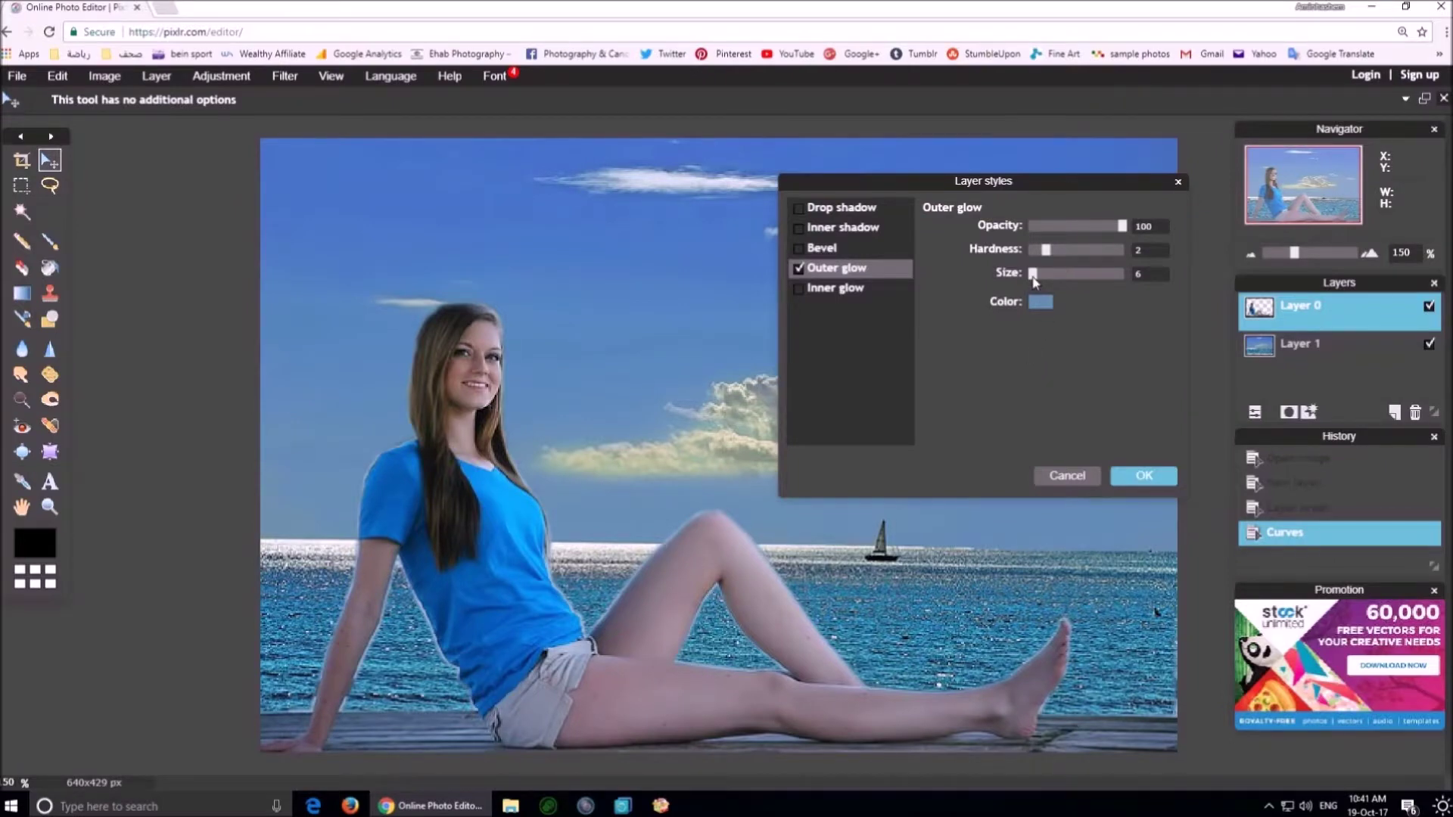
{"action": "left_click_drag", "start_coordinate": [1038, 282], "coordinate": [1044, 282]}
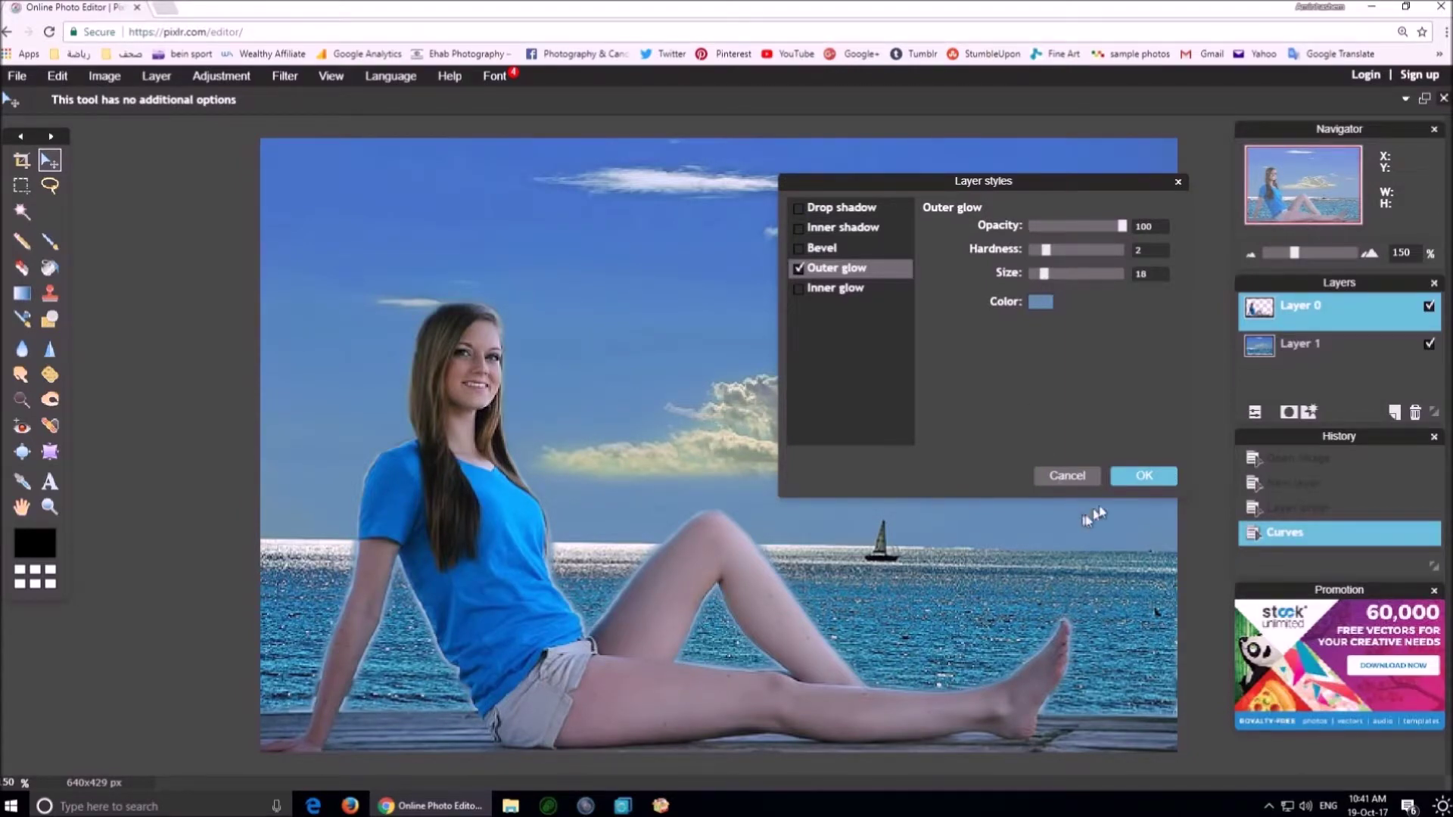
{"action": "left_click", "coordinate": [1136, 475]}
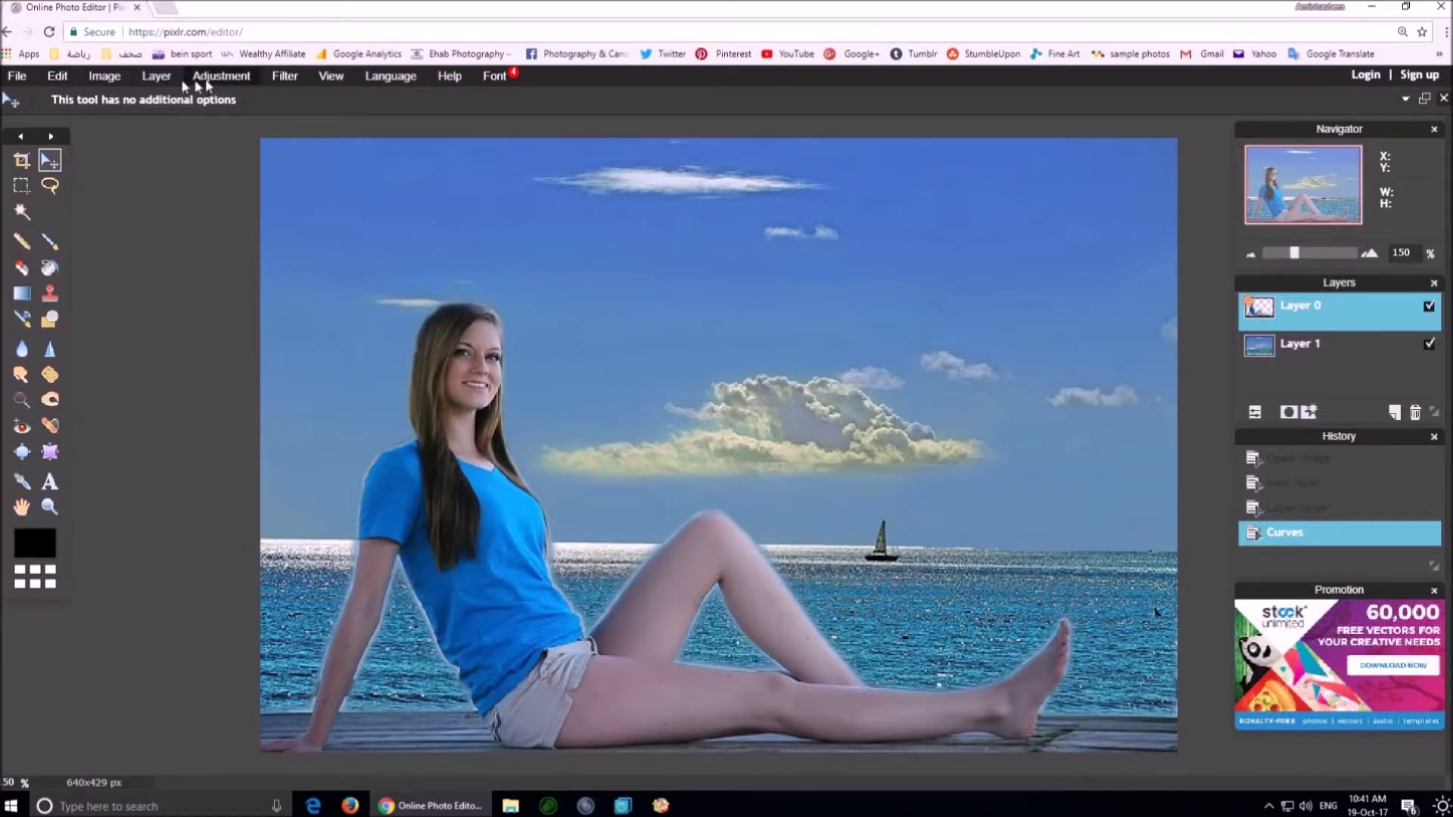
Merge Layer 0 down onto the seascape layer
{"action": "left_click", "coordinate": [147, 78]}
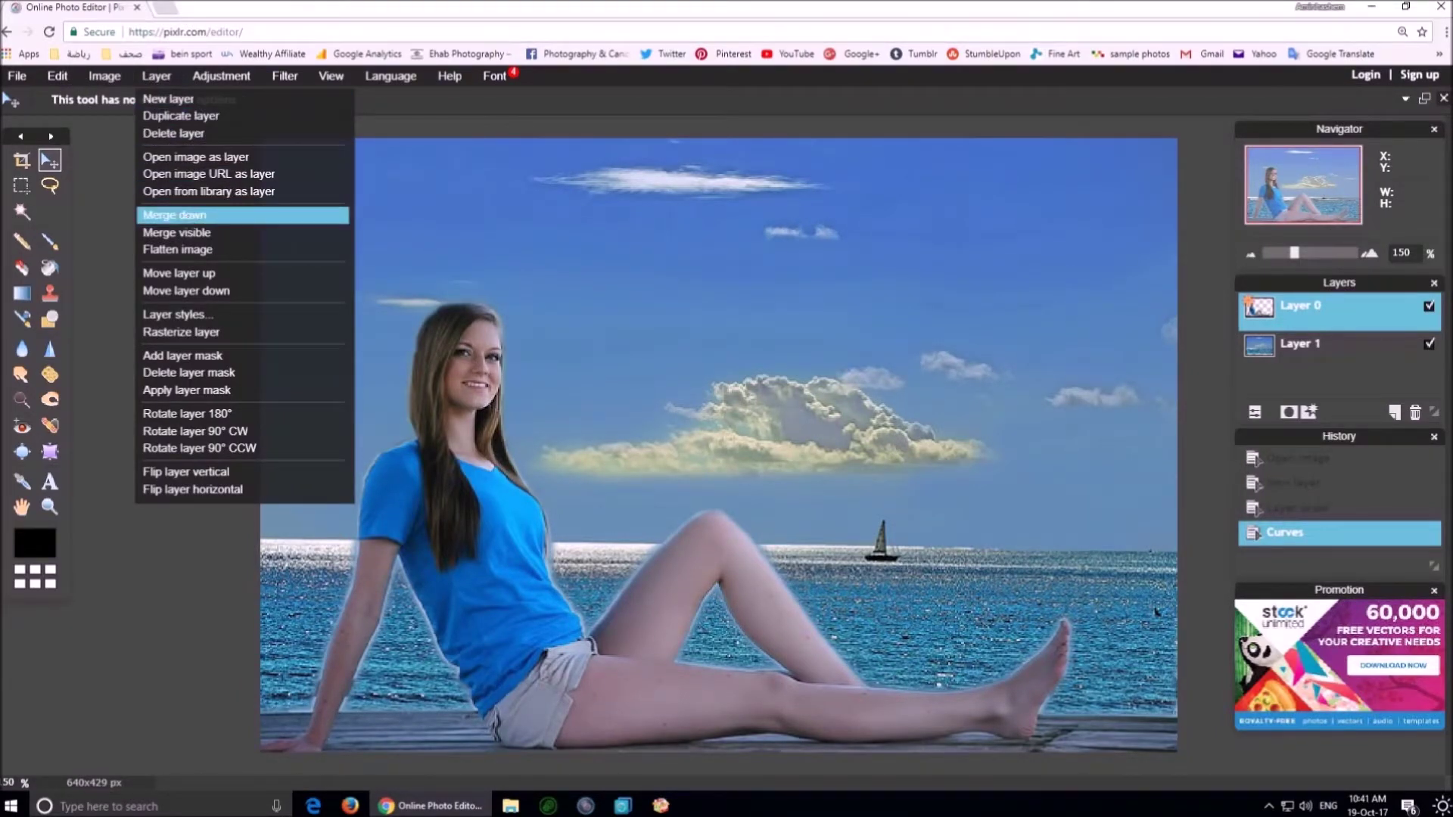
{"action": "left_click", "coordinate": [184, 216]}
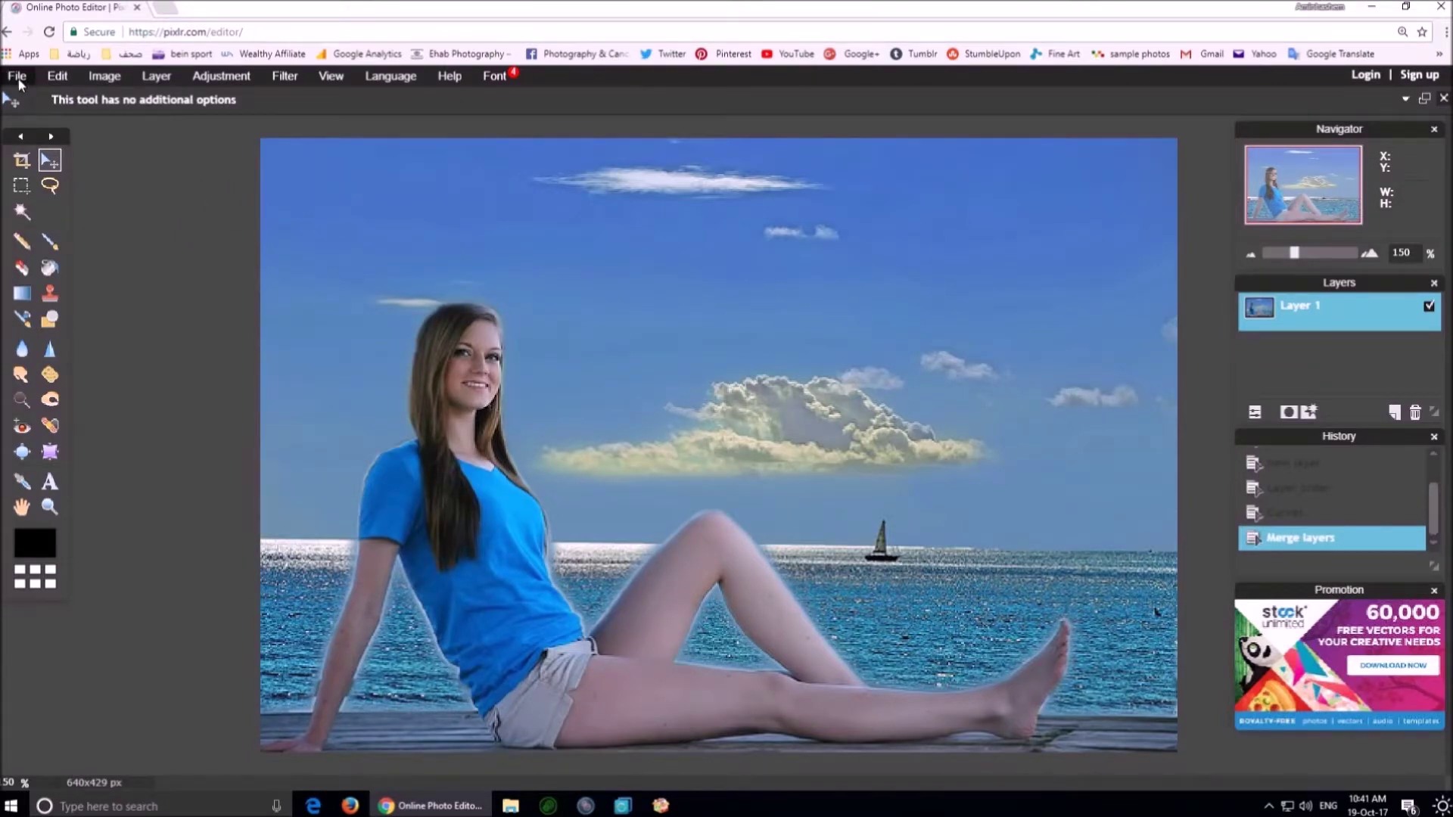
Save the combined image to the computer as a JPEG named 2-1 with quality 80 in the "how to combine photos" folder
{"action": "left_click", "coordinate": [17, 79]}
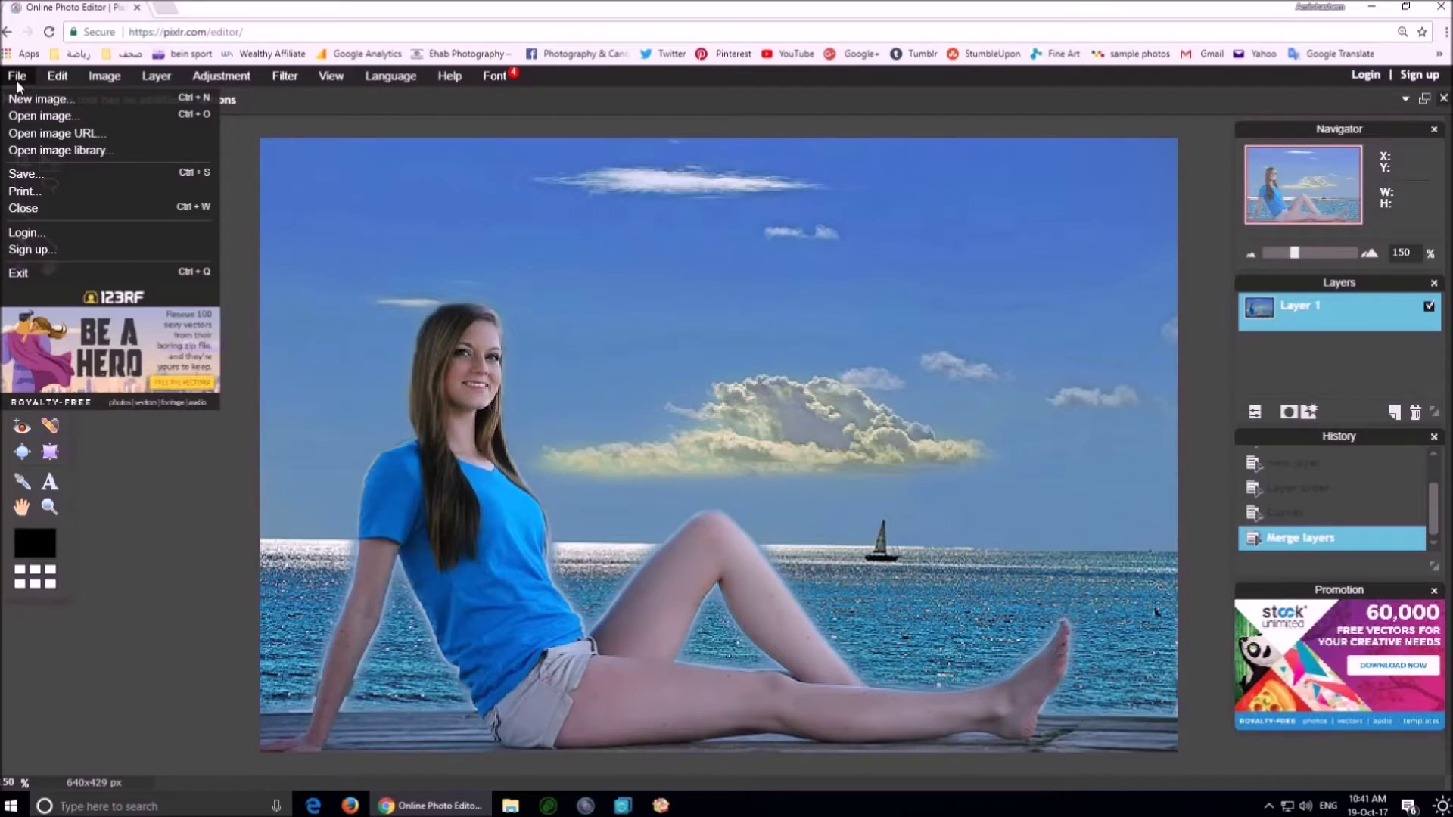
{"action": "left_click", "coordinate": [34, 175]}
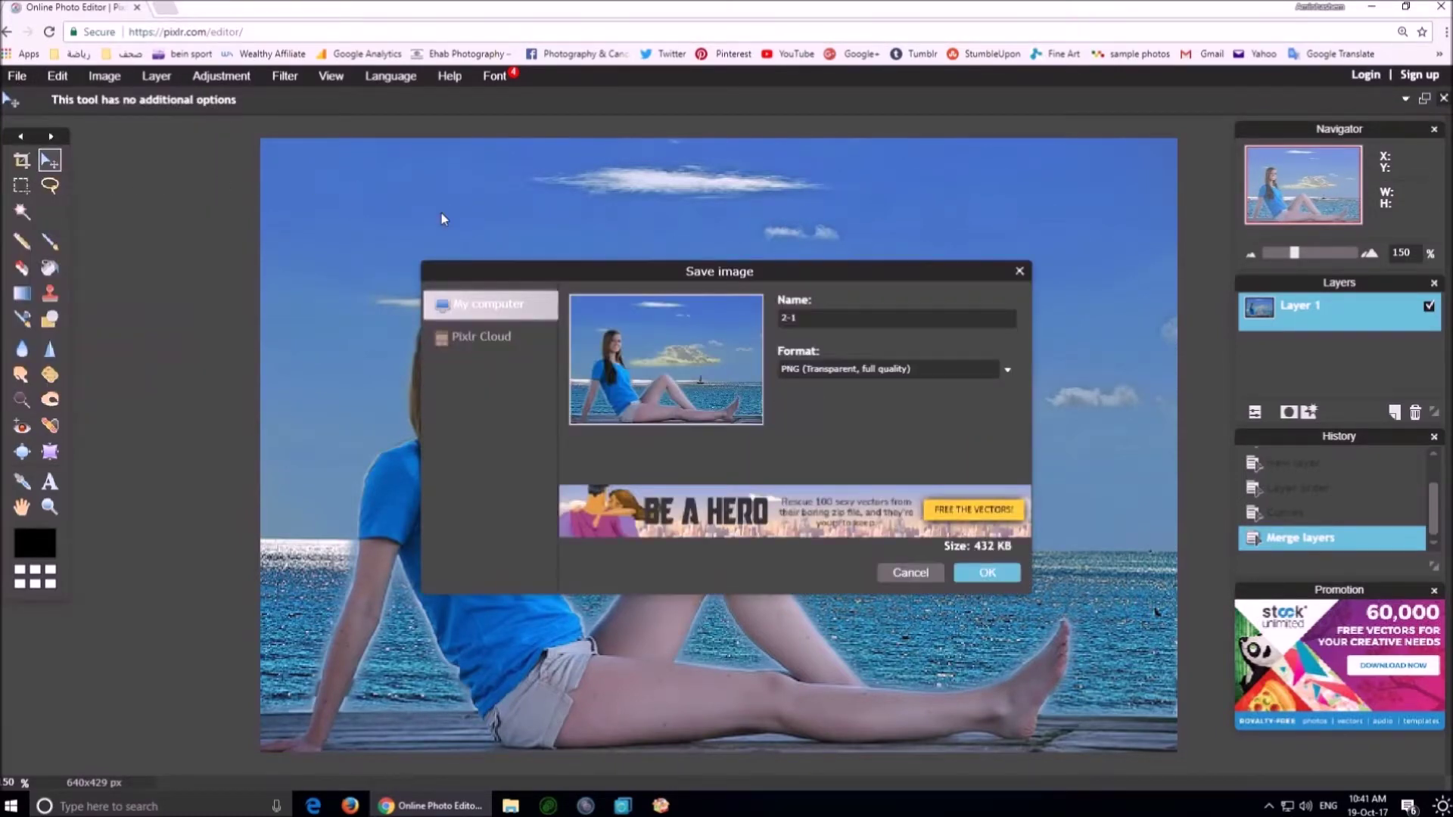
{"action": "left_click", "coordinate": [1007, 370]}
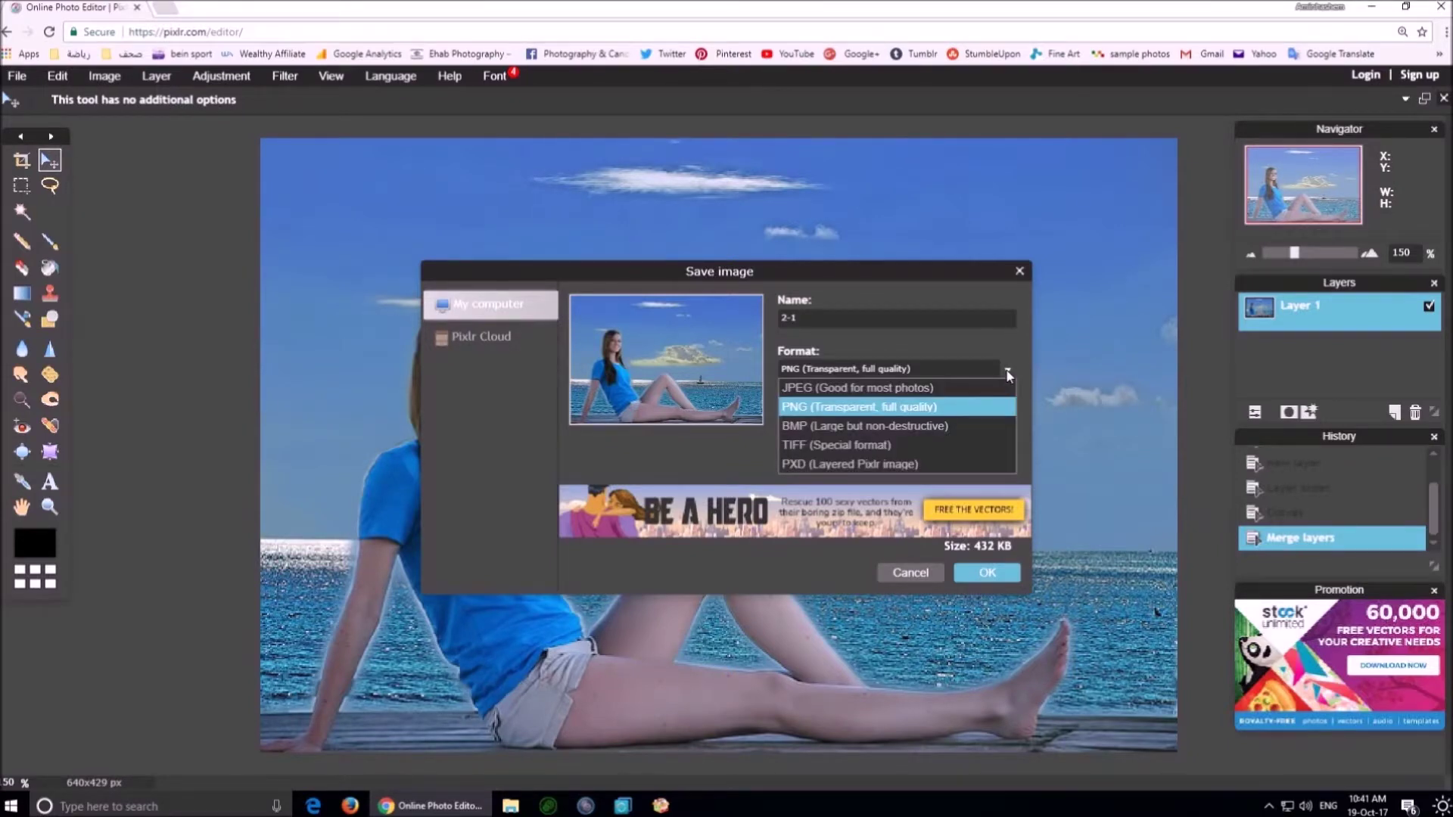
{"action": "left_click", "coordinate": [925, 389]}
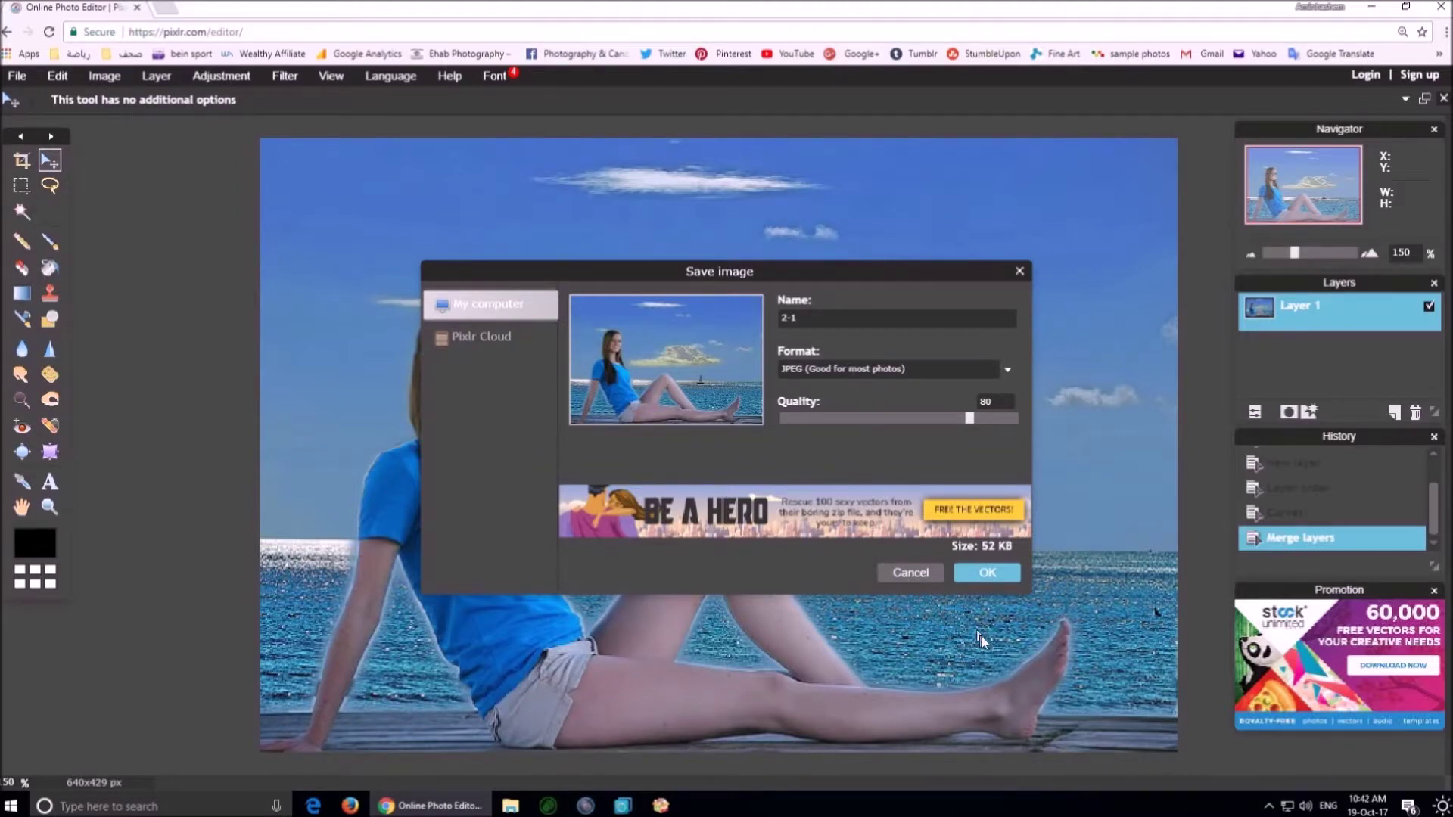
{"action": "left_click", "coordinate": [974, 574]}
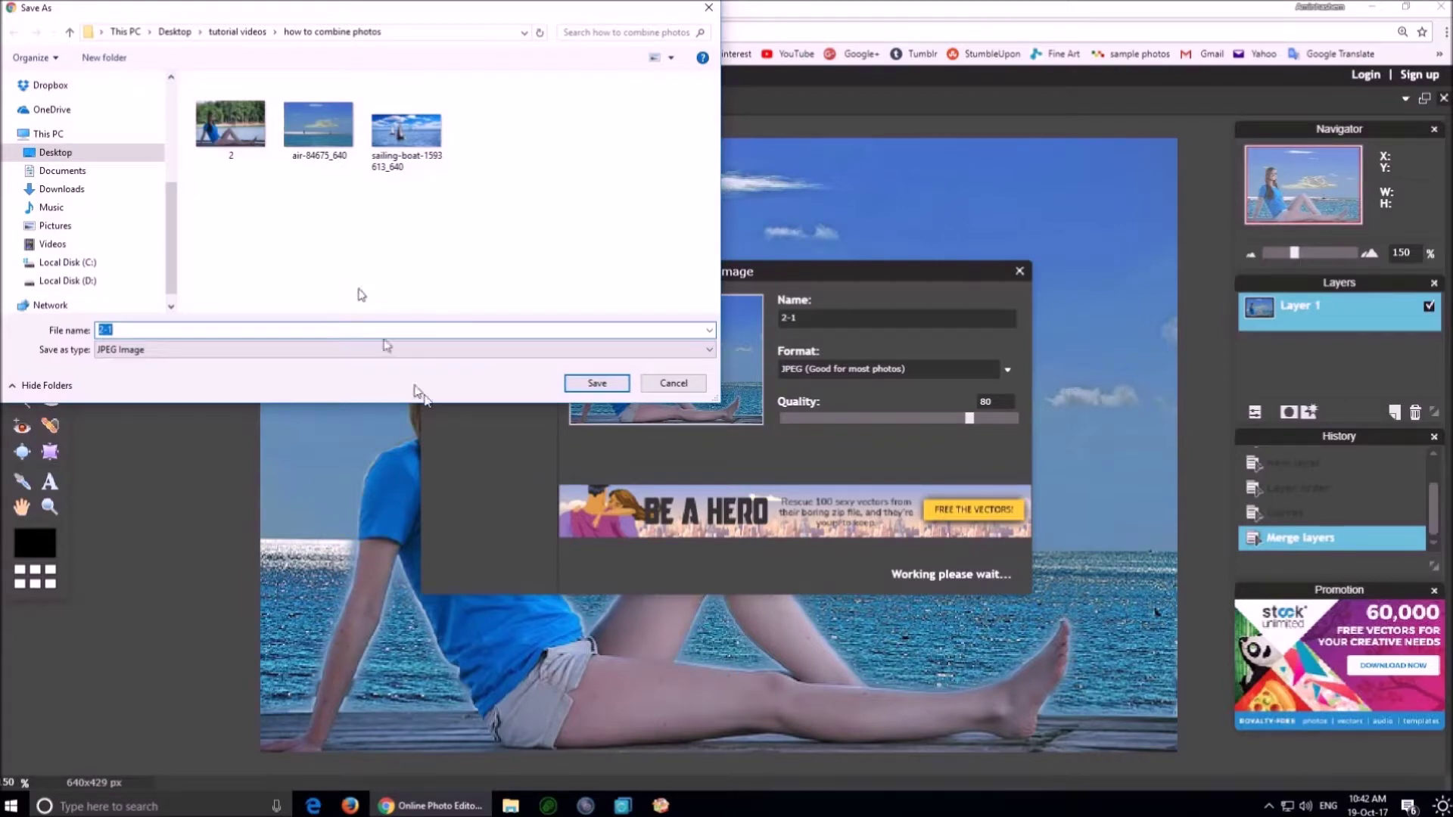
{"action": "left_click", "coordinate": [599, 387]}
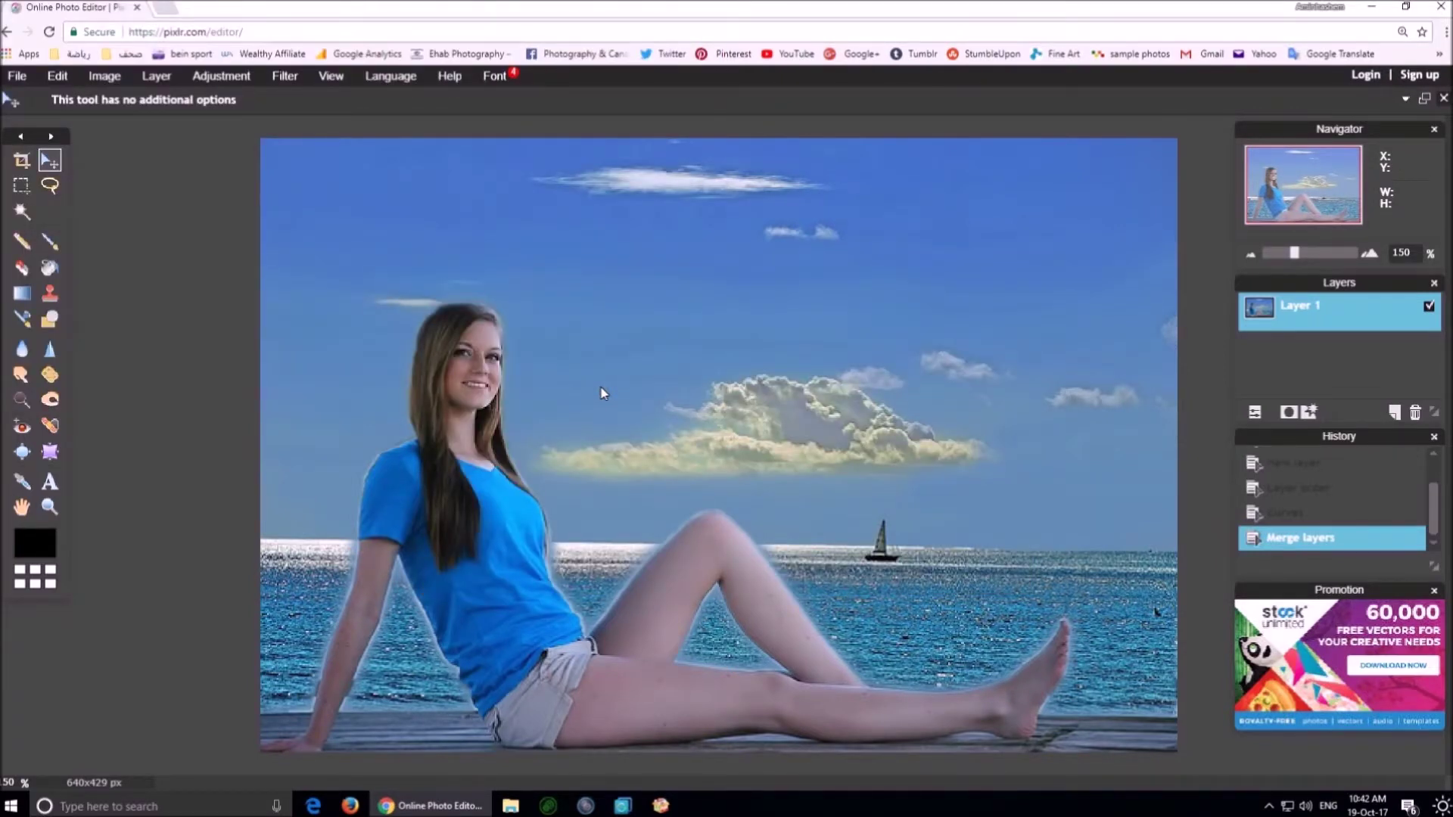
Add the gulls-seagull-wings-feather photo as a new layer above Layer 0
{"action": "key", "text": "s"}
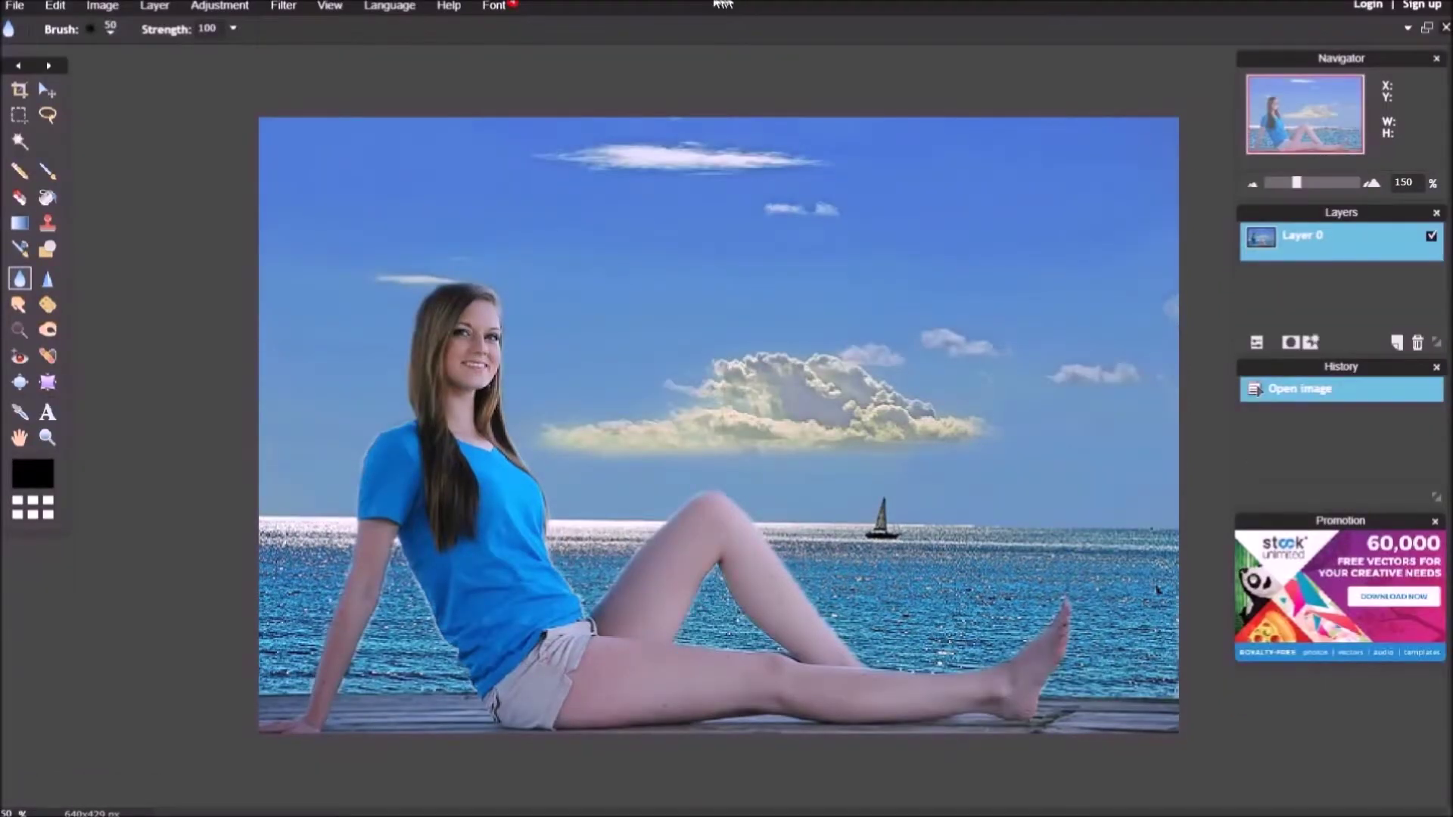
{"action": "left_click", "coordinate": [154, 6]}
{"action": "left_click", "coordinate": [186, 88]}
{"action": "double_click", "coordinate": [240, 198]}
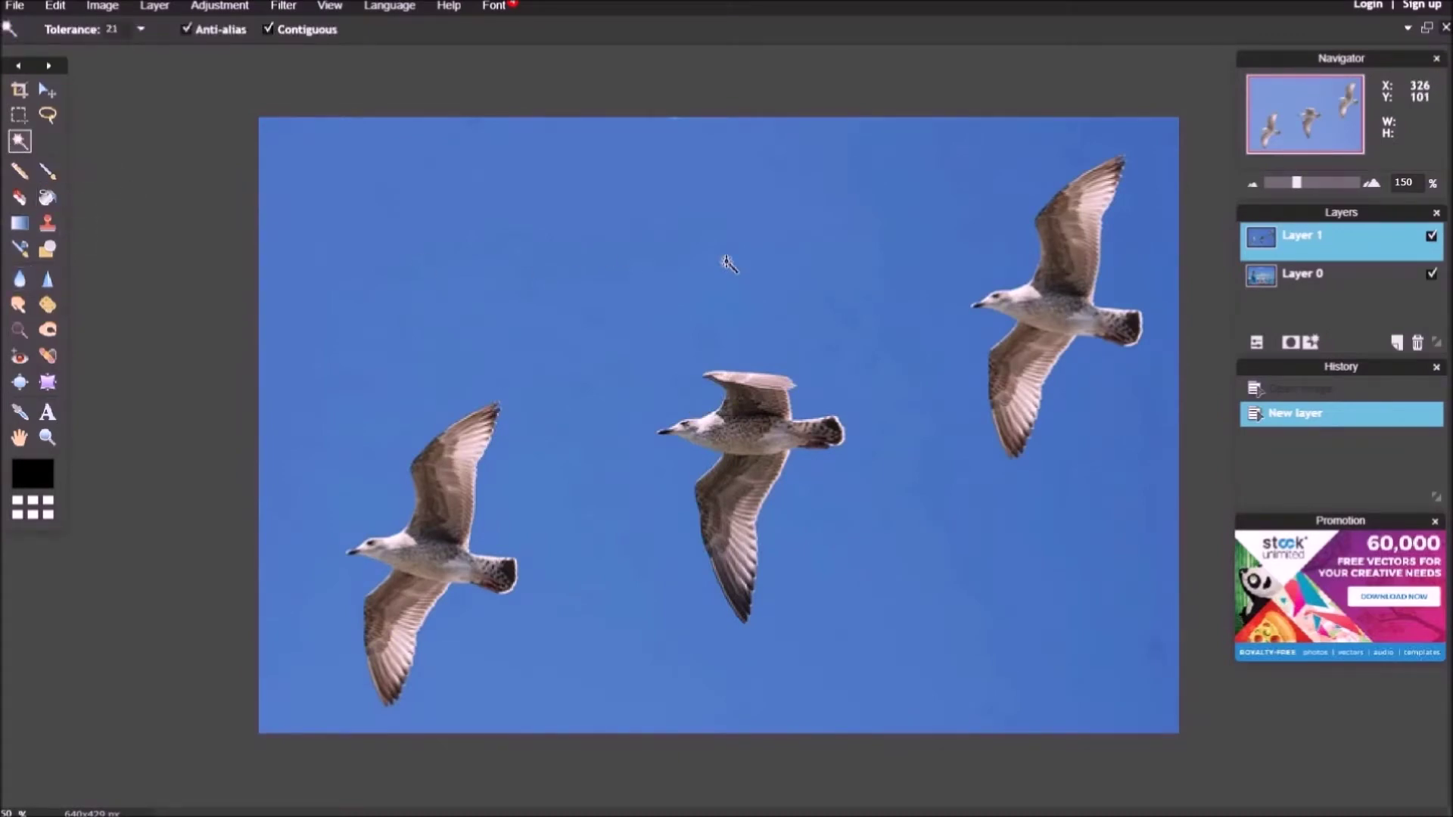
Remove the blue sky around the three gulls using the Wand tool with tolerance 21, and clear the selection
{"action": "left_click", "coordinate": [728, 261]}
{"action": "key", "text": "Delete"}
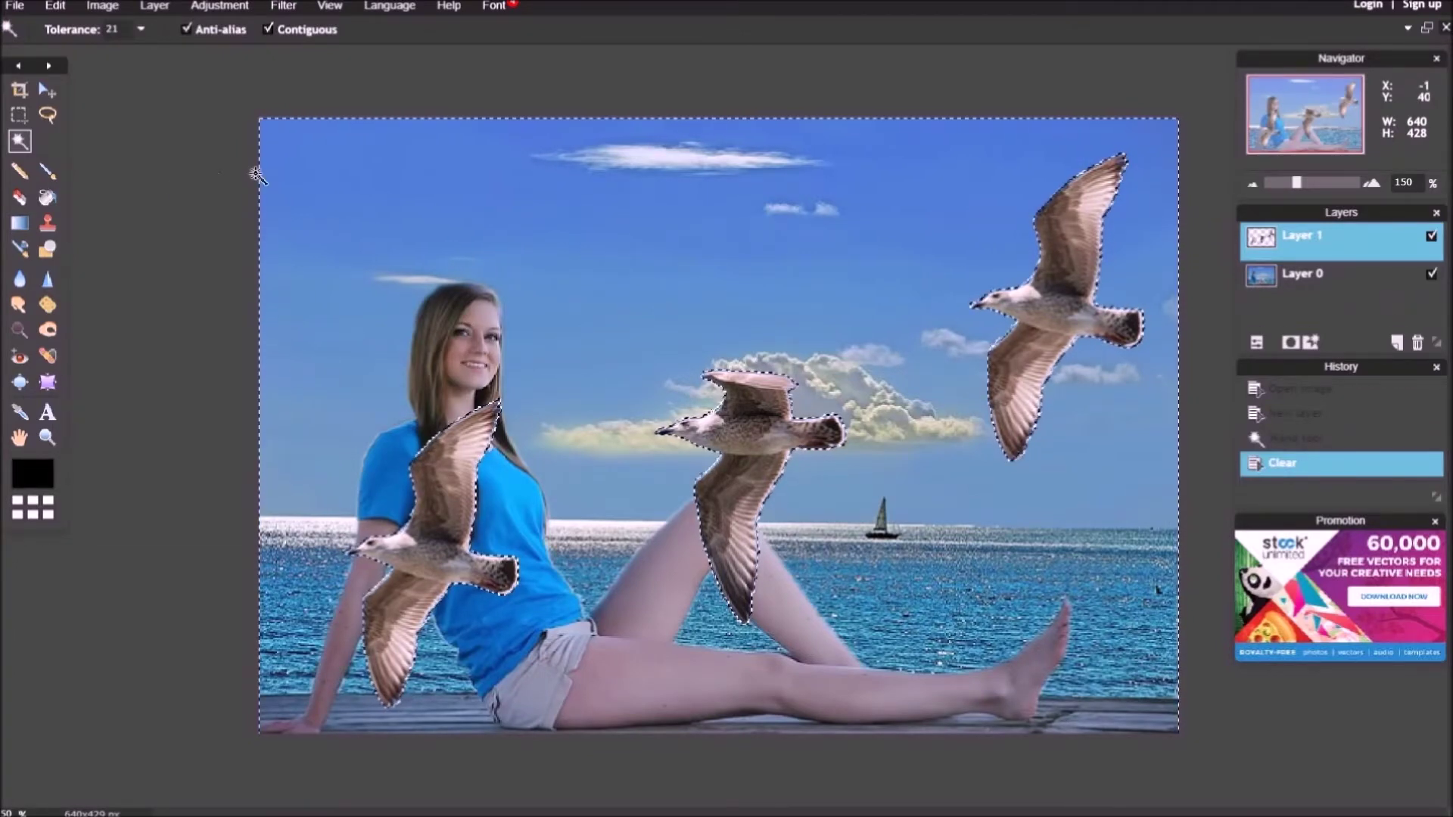
{"action": "key", "text": "ctrl+d"}
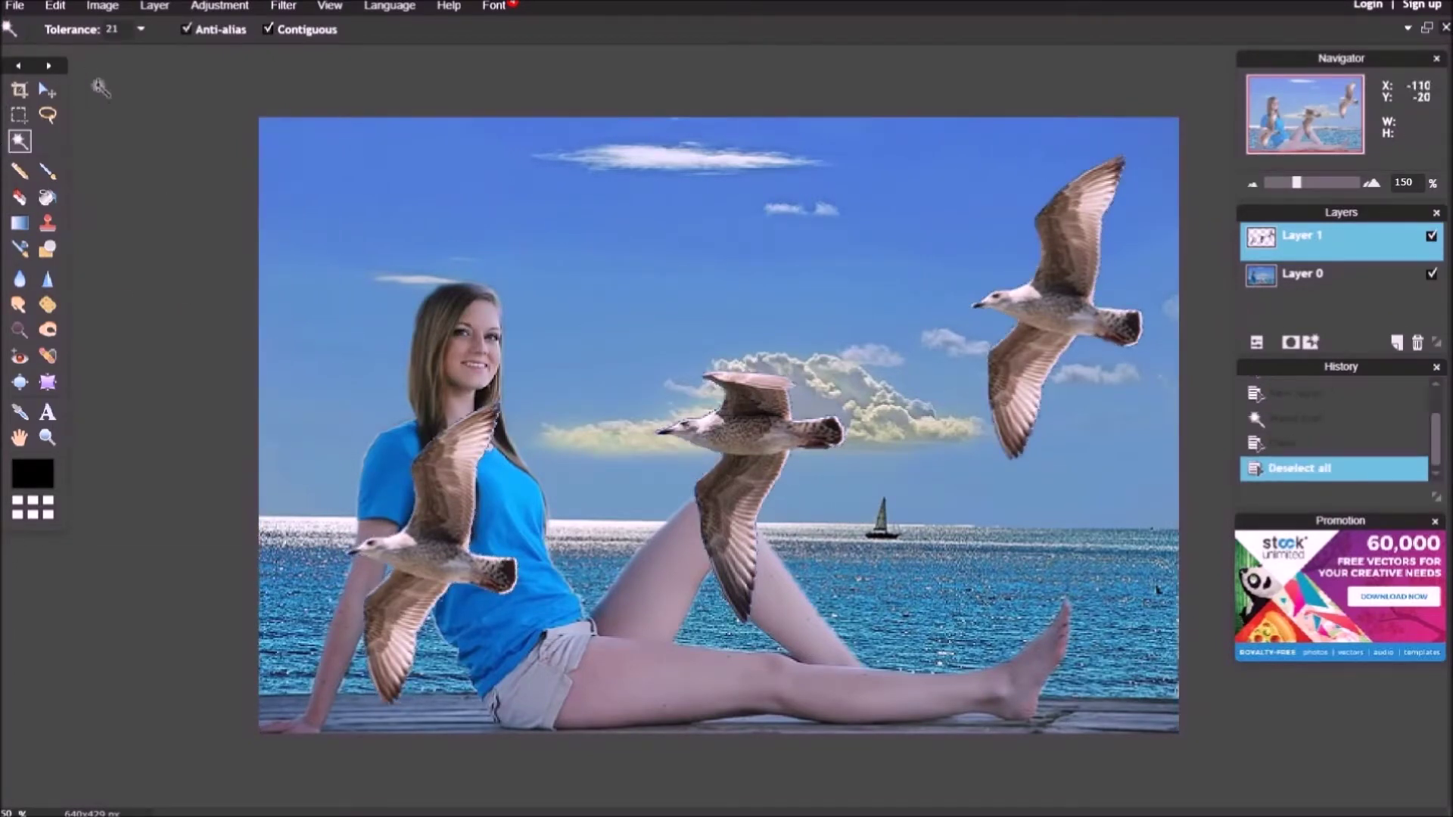
Scale the gulls down to about a fifth of their size and place them in the sky above the clouds at the image's right
{"action": "left_click", "coordinate": [55, 6]}
{"action": "left_click", "coordinate": [111, 146]}
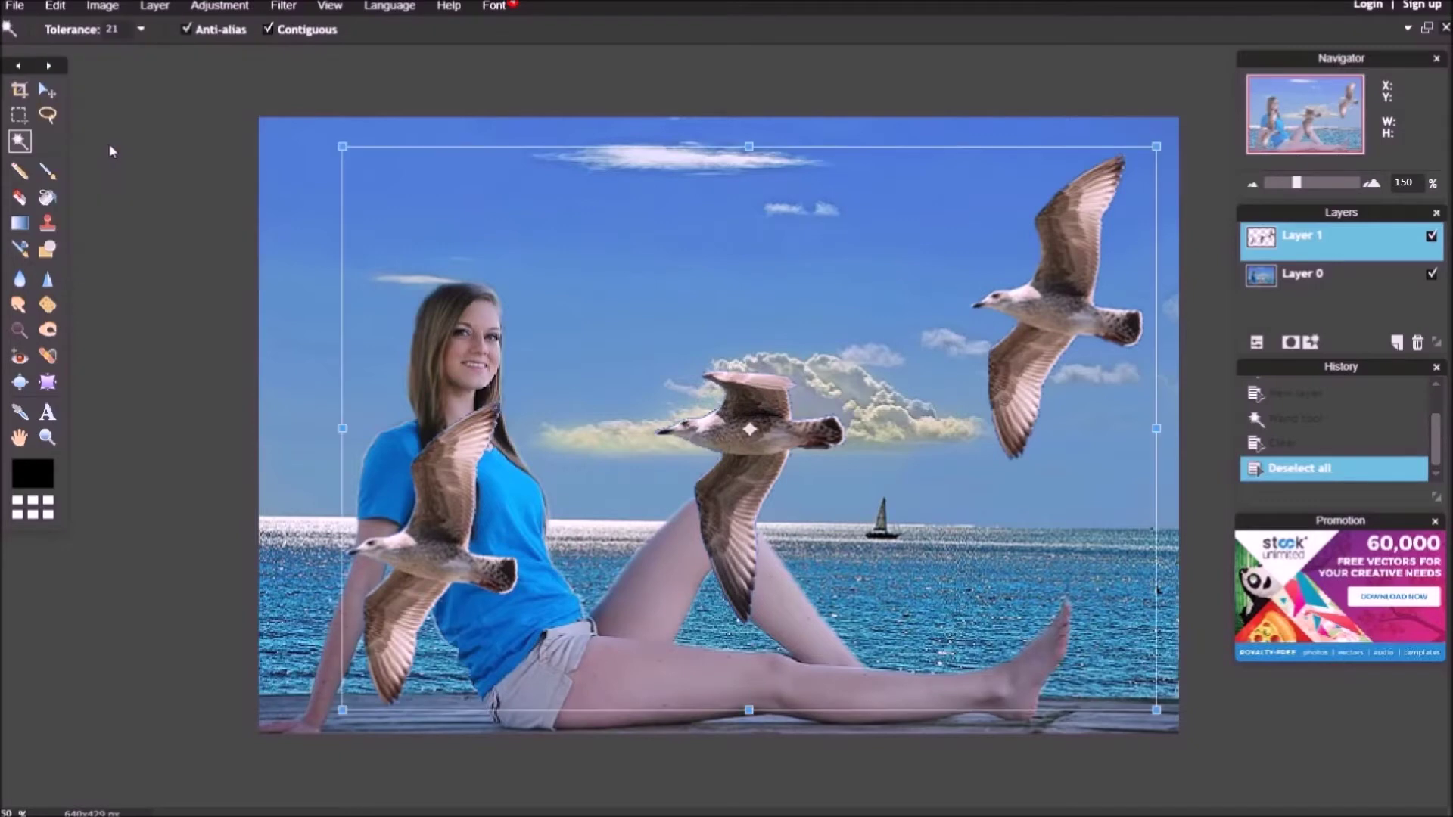
{"action": "left_click_drag", "start_coordinate": [1156, 709], "coordinate": [838, 471]}
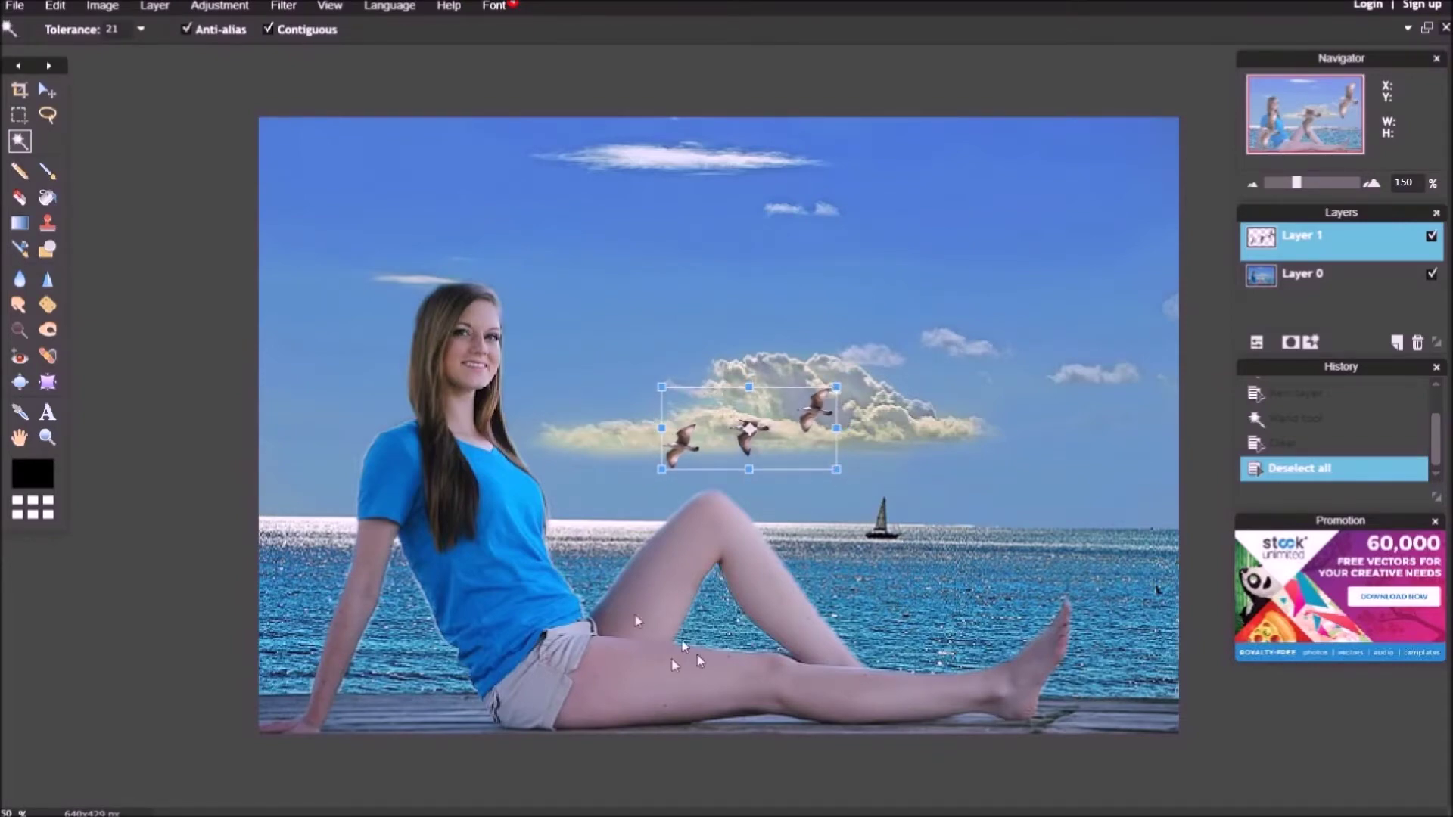
{"action": "left_click", "coordinate": [59, 96]}
{"action": "left_click", "coordinate": [685, 449]}
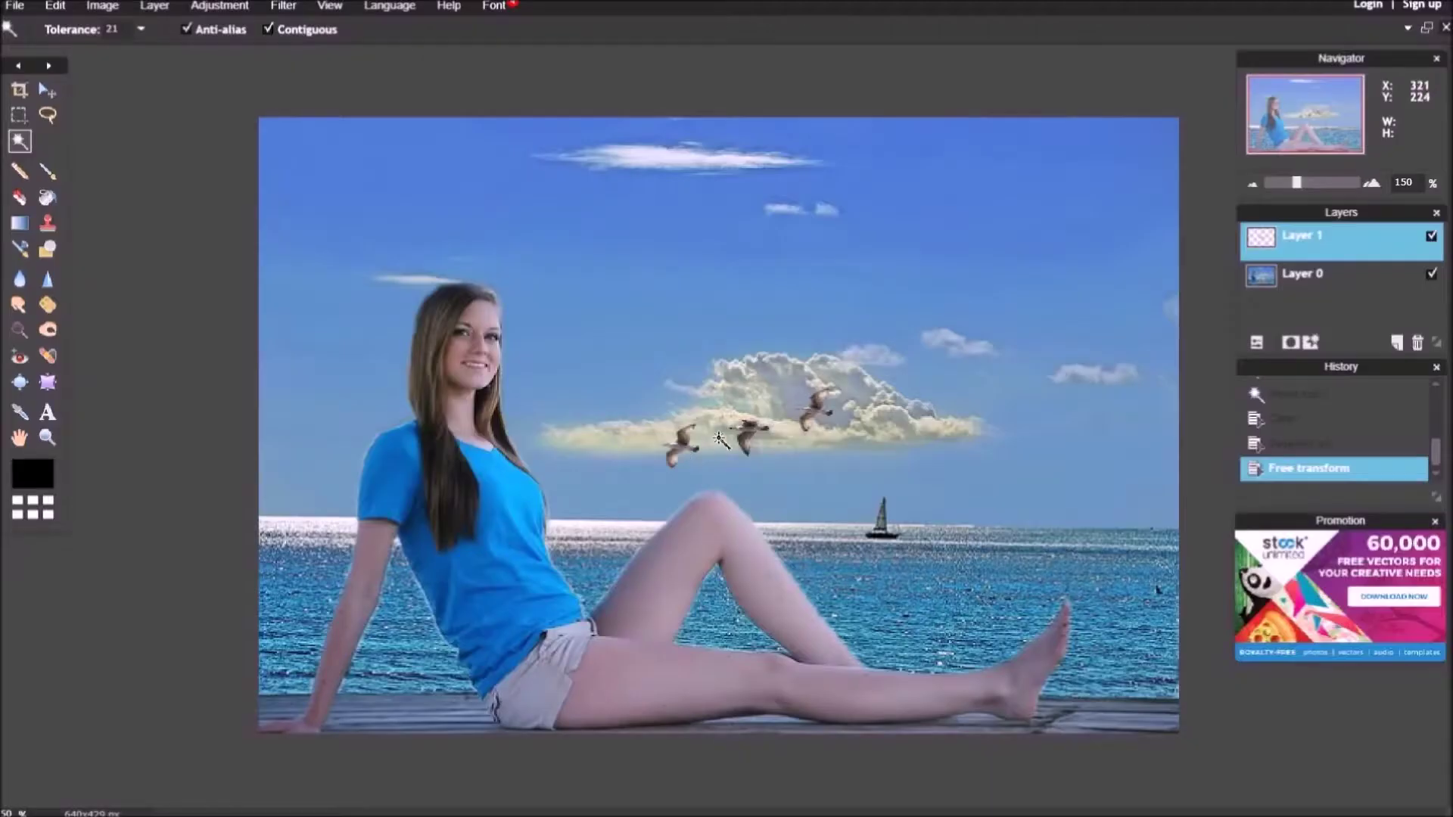
{"action": "left_click_drag", "start_coordinate": [761, 440], "coordinate": [1059, 286]}
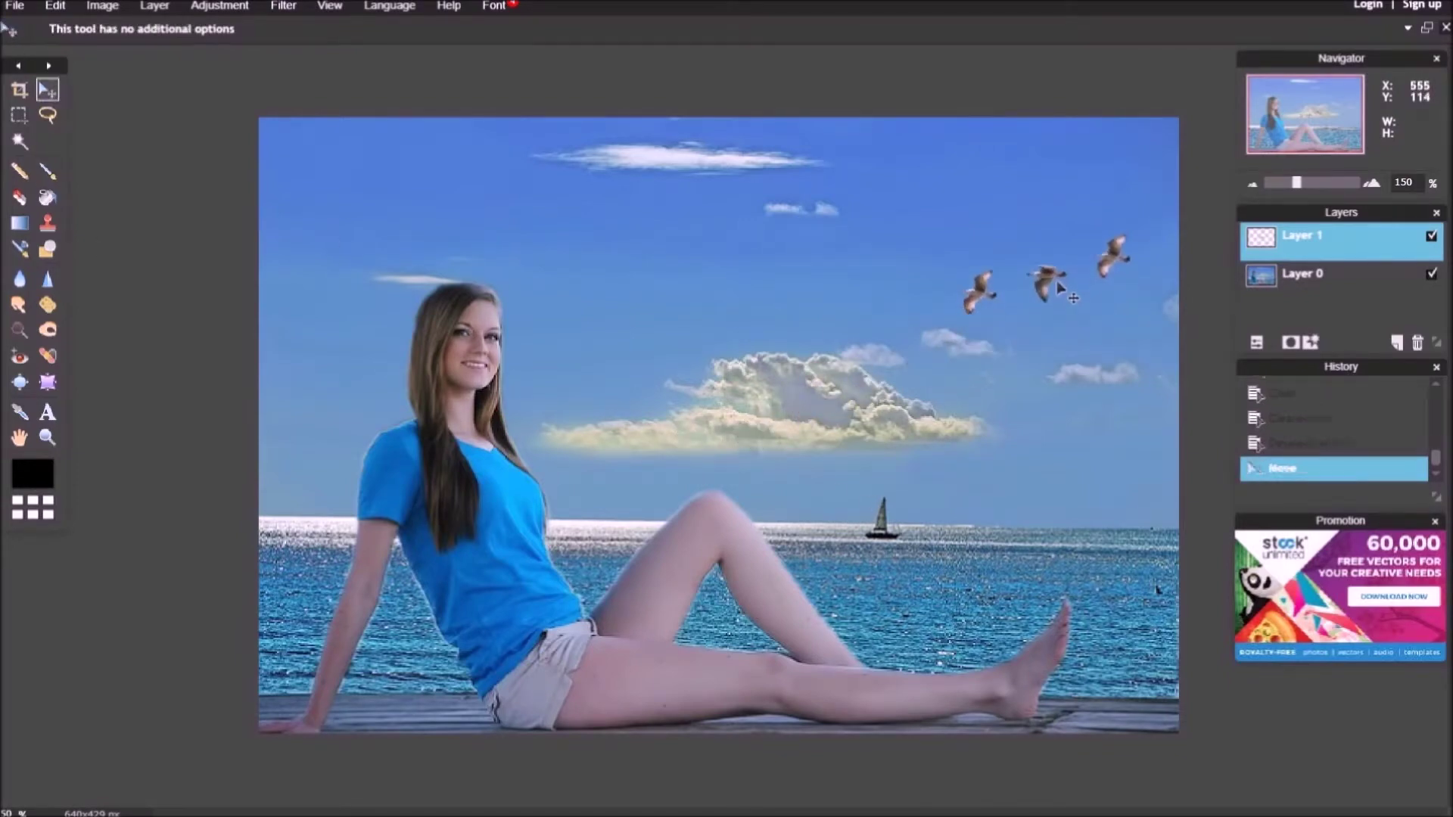
Add the sailing-boat-1593613_640 photo as a new layer above the gulls
{"action": "left_click", "coordinate": [152, 8]}
{"action": "left_click", "coordinate": [175, 89]}
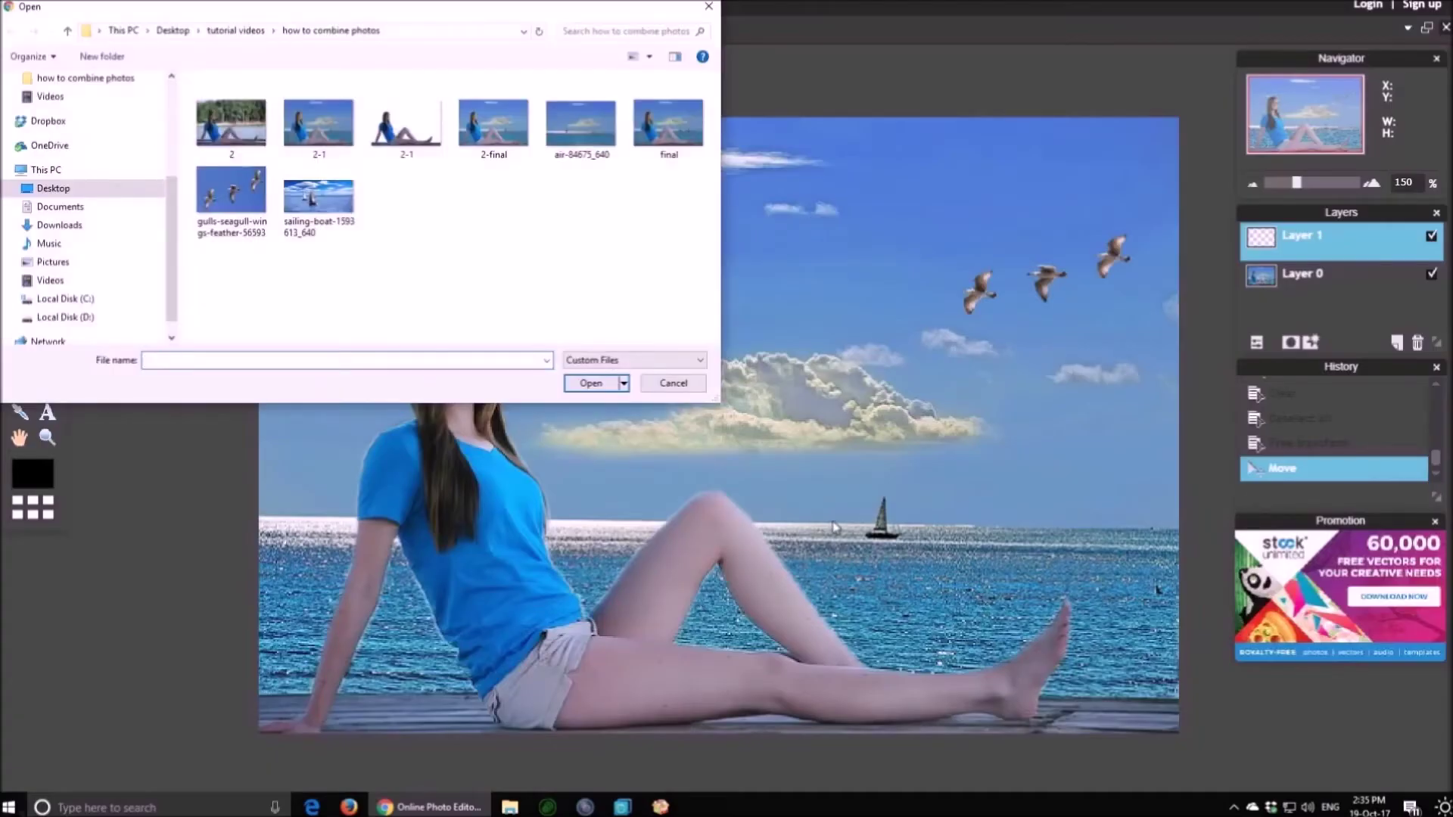
{"action": "double_click", "coordinate": [318, 198]}
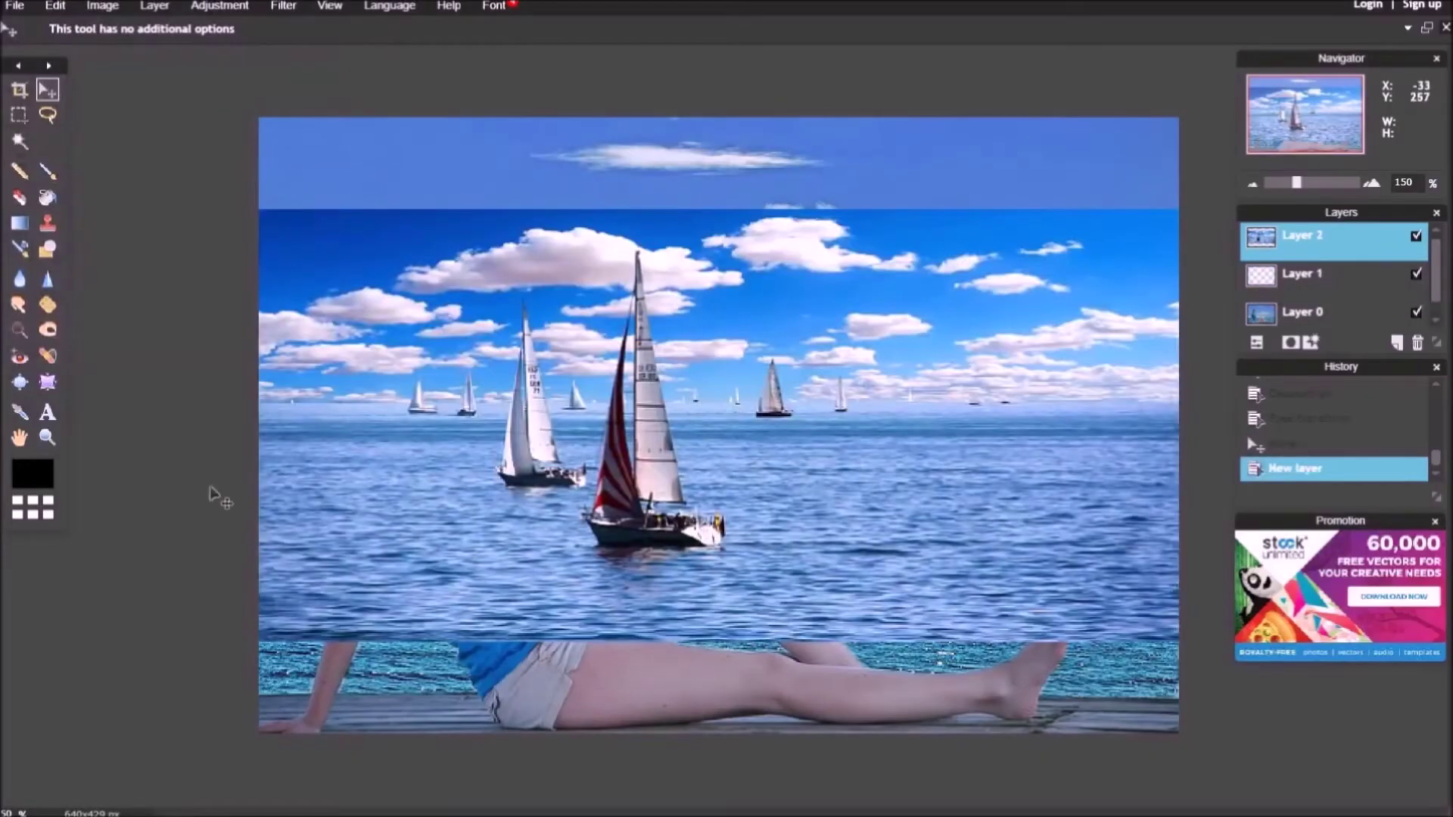
Outline the large red-and-white sailboat with the polygonal lasso, invert the selection and delete everything around the boat
{"action": "left_click", "coordinate": [50, 116]}
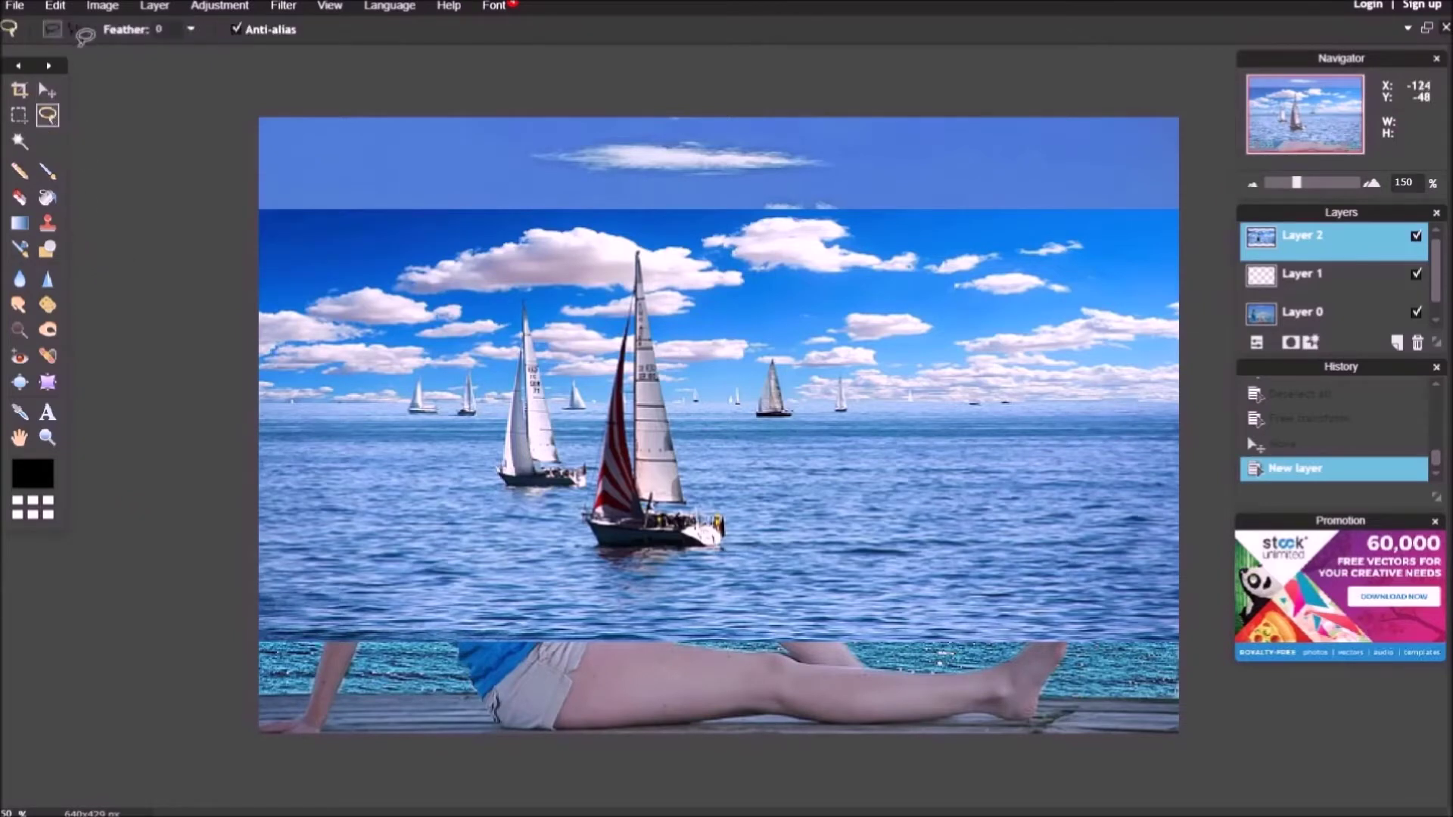
{"action": "left_click", "coordinate": [74, 29]}
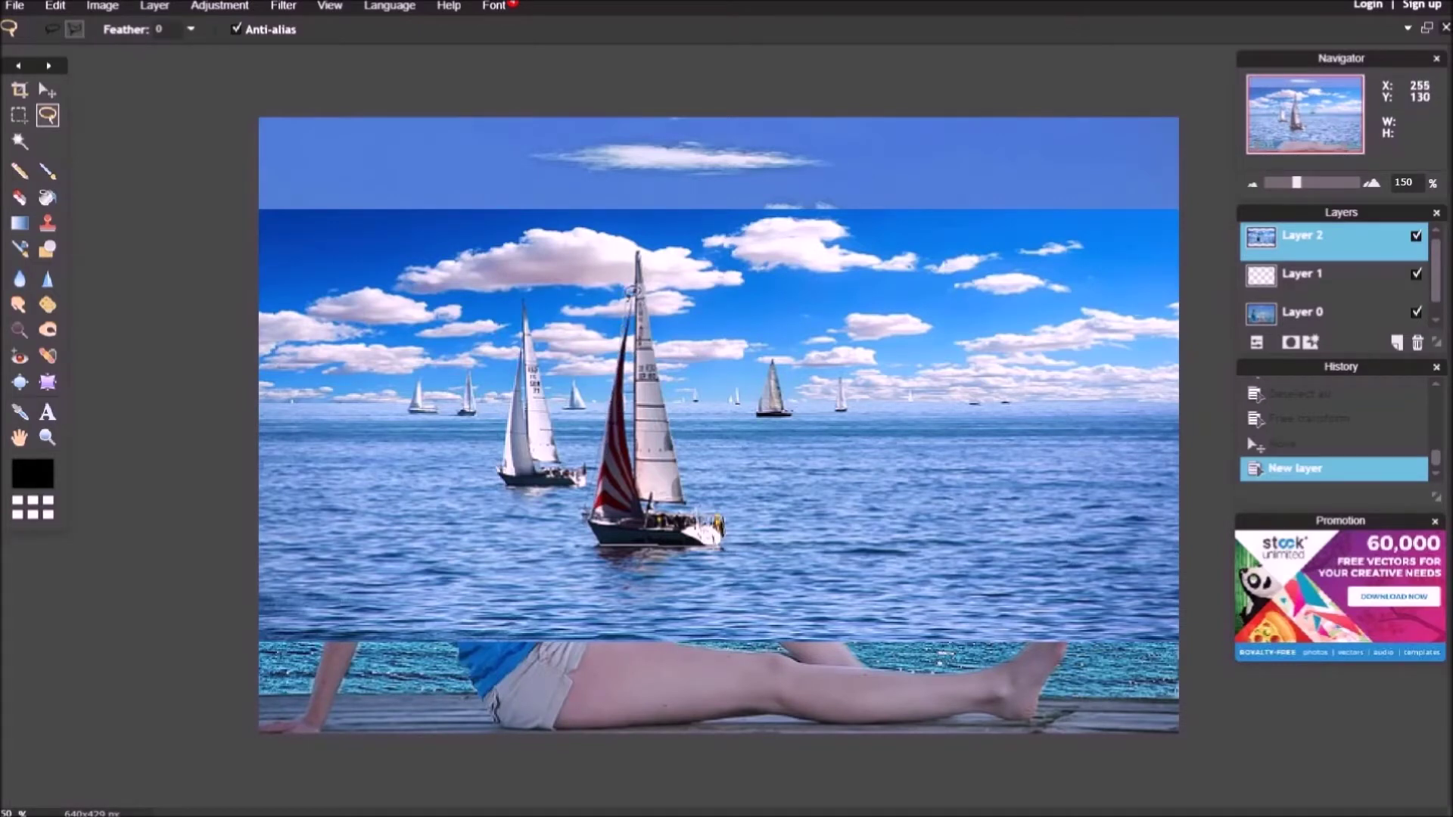
{"action": "left_click_drag", "start_coordinate": [642, 237], "coordinate": [638, 251]}
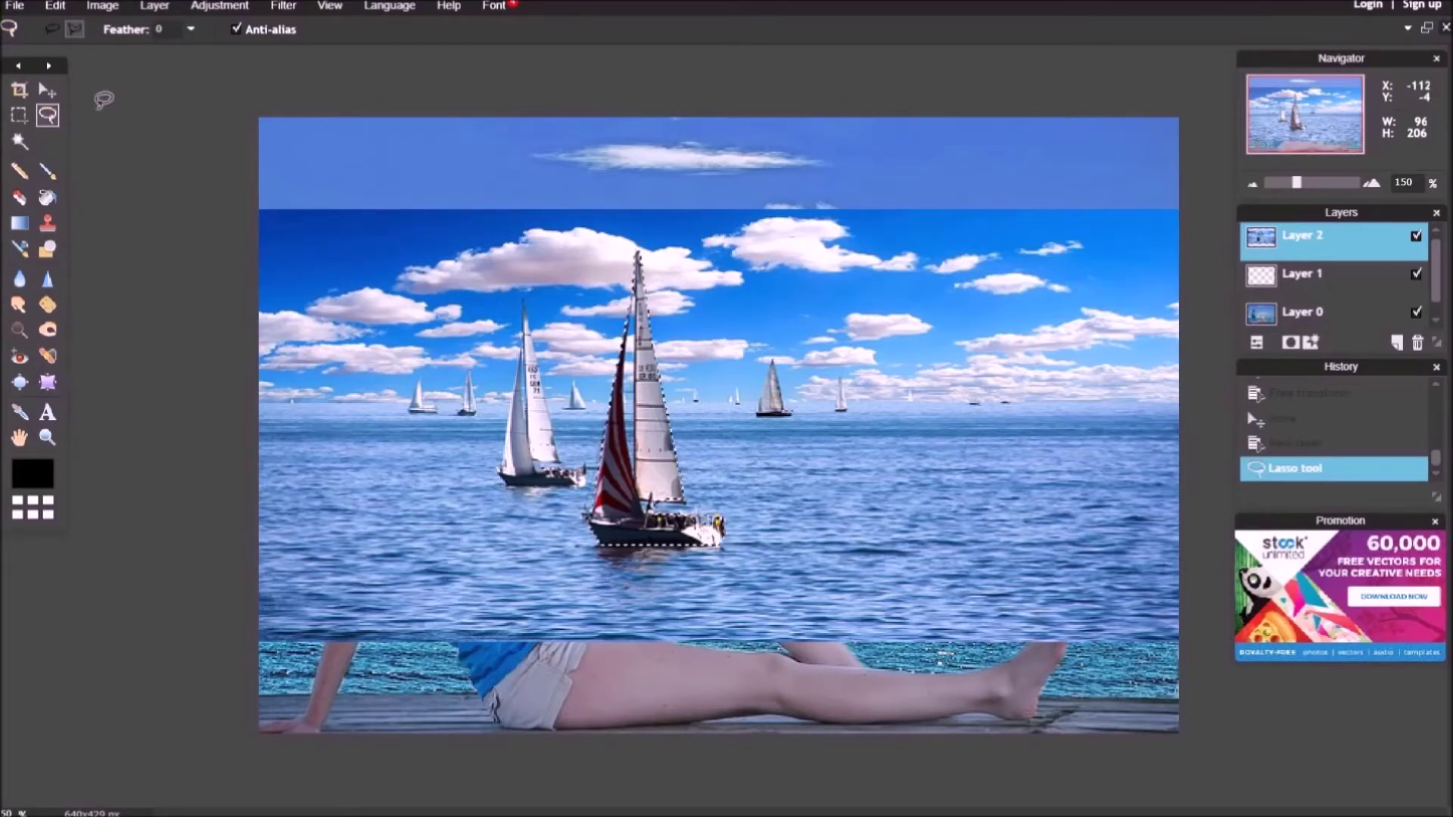
{"action": "left_click", "coordinate": [54, 5]}
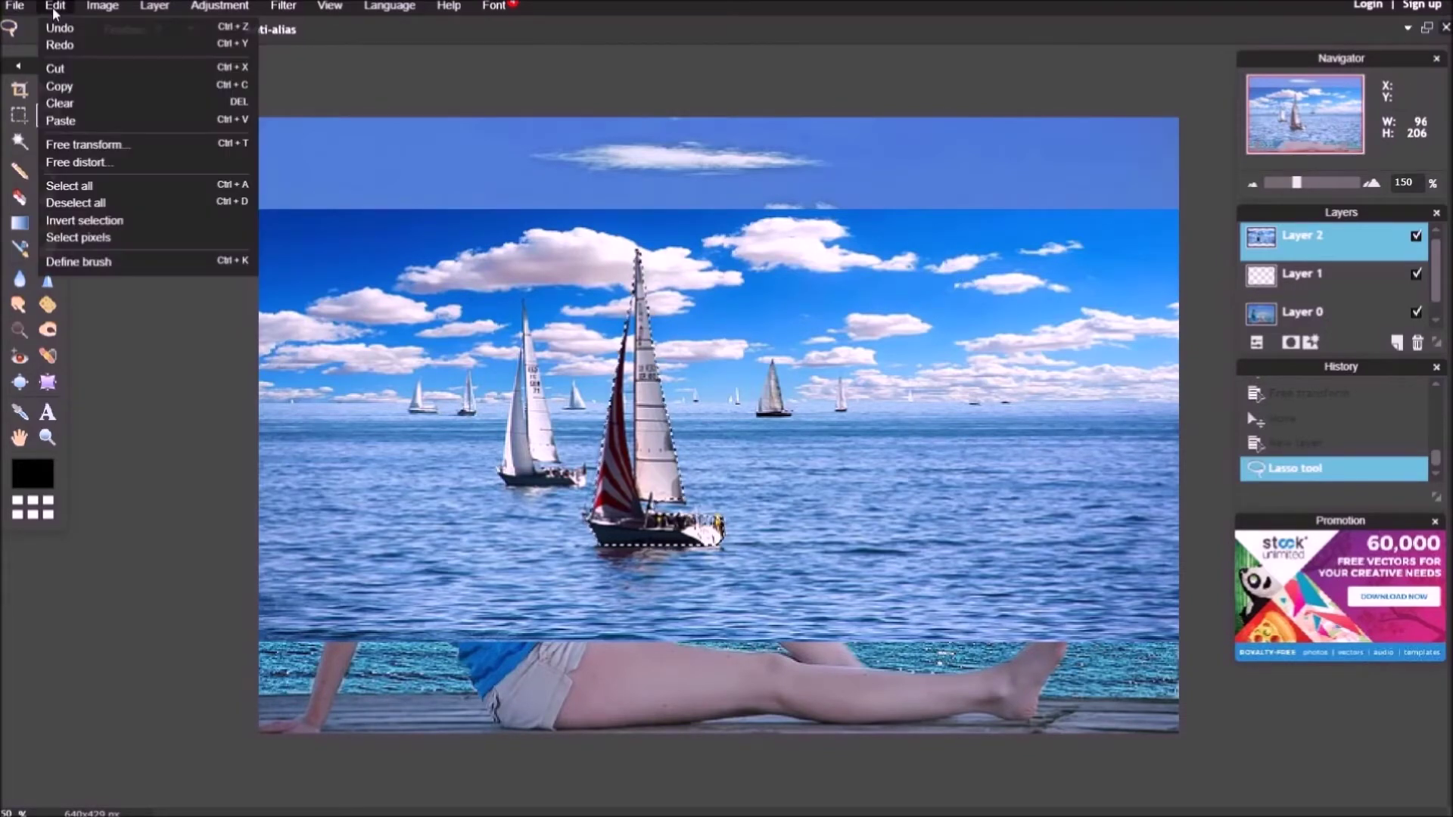
{"action": "left_click", "coordinate": [96, 226]}
{"action": "key", "text": "Delete"}
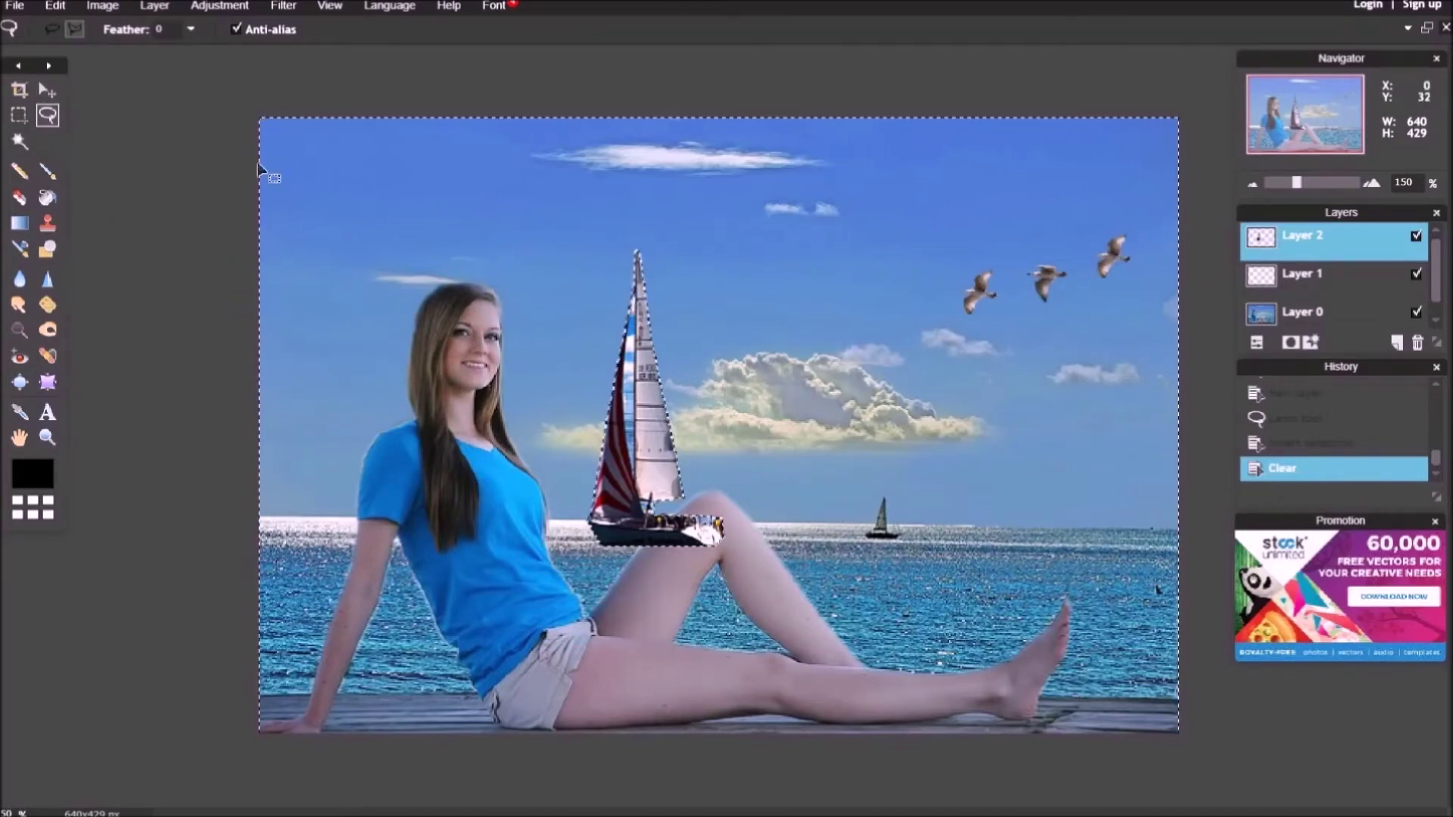
Select the leftover background between the sailboat's two sails with the polygonal lasso, delete it, and clear the selection
{"action": "left_click", "coordinate": [642, 296]}
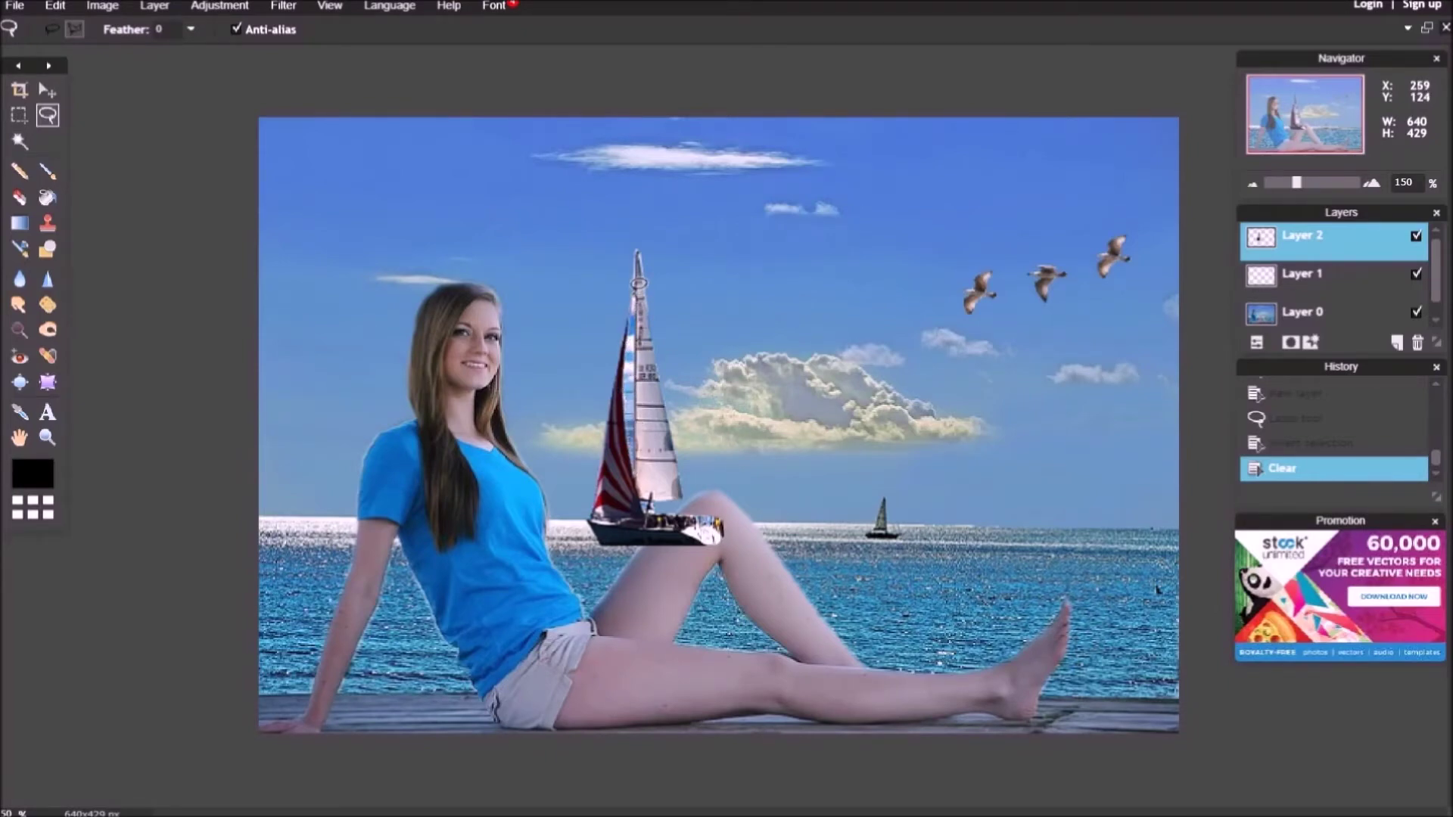
{"action": "mouse_move", "coordinate": [644, 275]}
{"action": "left_mouse_down"}
{"action": "mouse_move", "coordinate": [624, 424]}
{"action": "mouse_move", "coordinate": [640, 261]}
{"action": "left_mouse_up"}
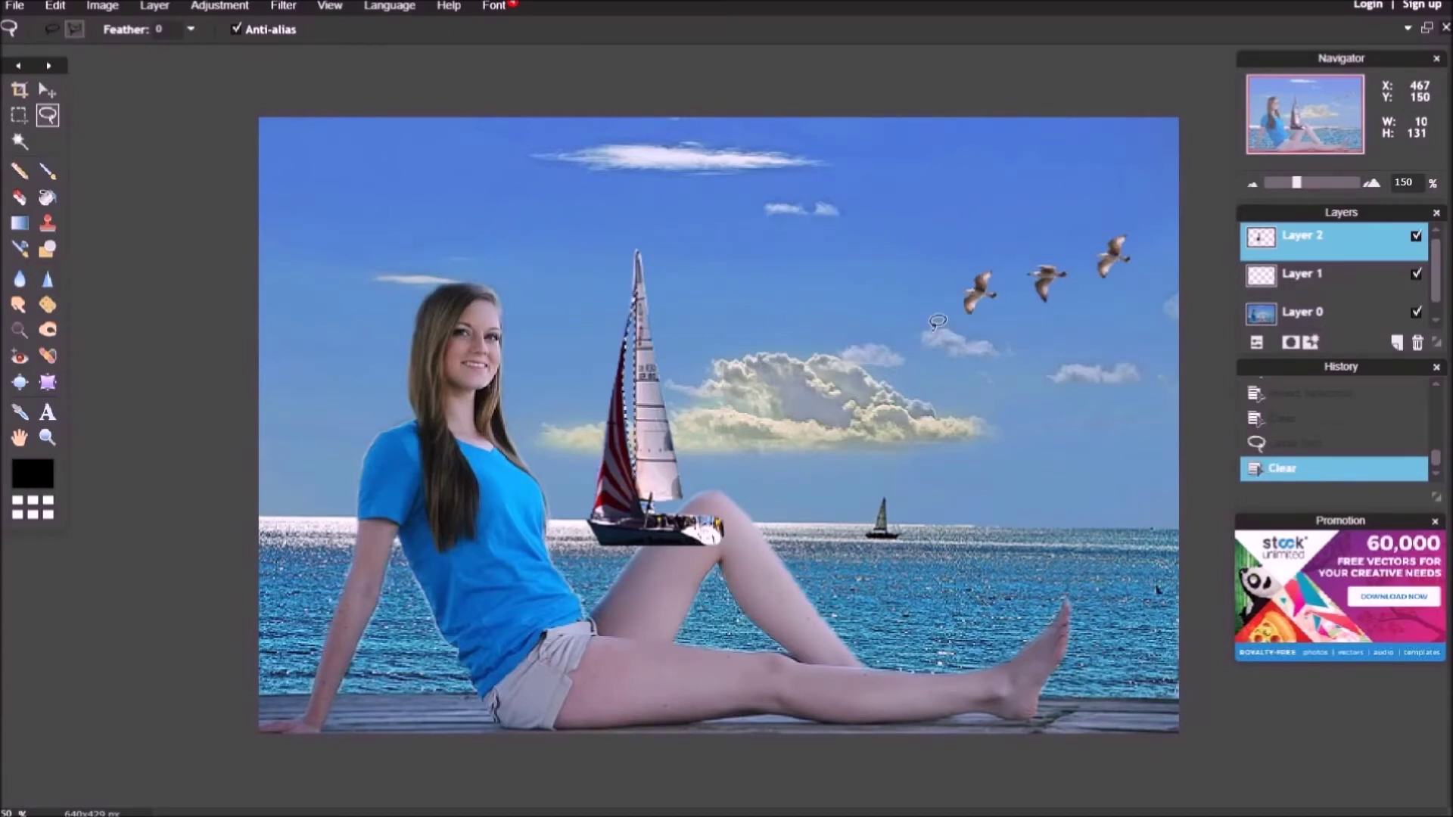
{"action": "key", "text": "ctrl+d"}
Shrink the sailboat to about a third of its size and place it on the horizon to the right of the small black boat
{"action": "left_click", "coordinate": [55, 6]}
{"action": "left_click", "coordinate": [112, 155]}
{"action": "left_click_drag", "start_coordinate": [725, 548], "coordinate": [678, 446]}
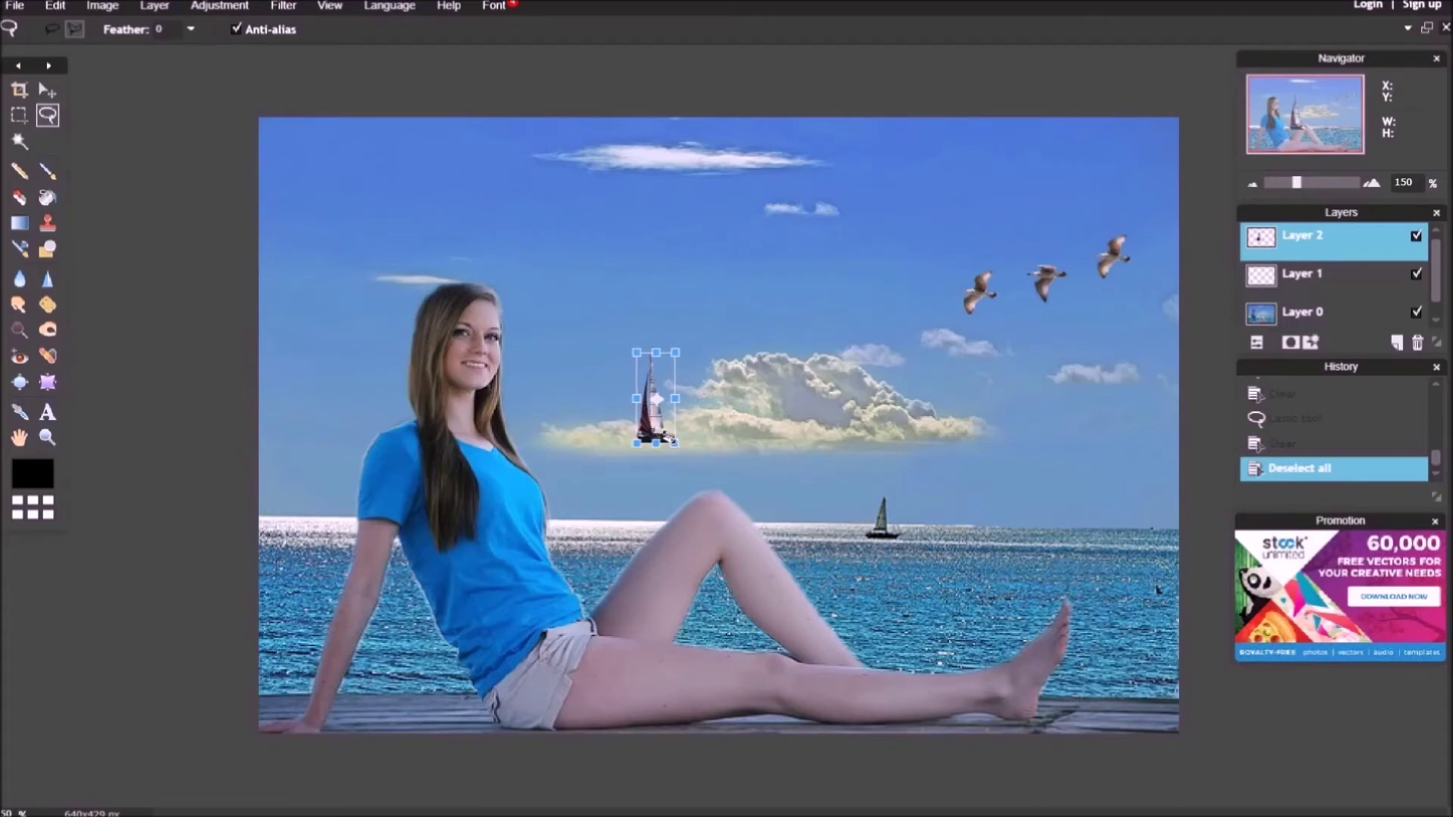
{"action": "left_click", "coordinate": [49, 90]}
{"action": "left_click", "coordinate": [663, 448]}
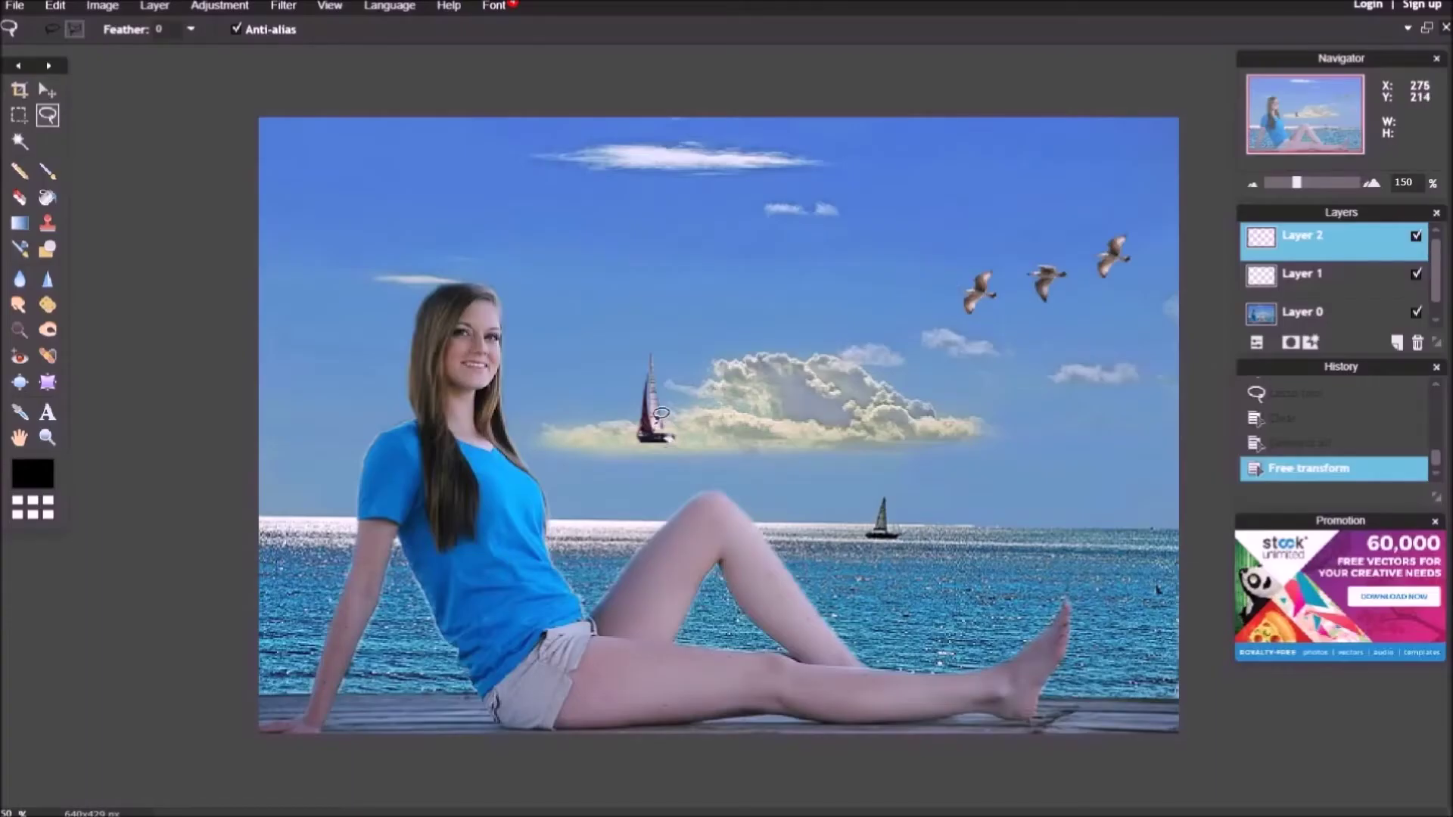
{"action": "left_click", "coordinate": [48, 91]}
{"action": "left_click_drag", "start_coordinate": [655, 418], "coordinate": [1015, 515]}
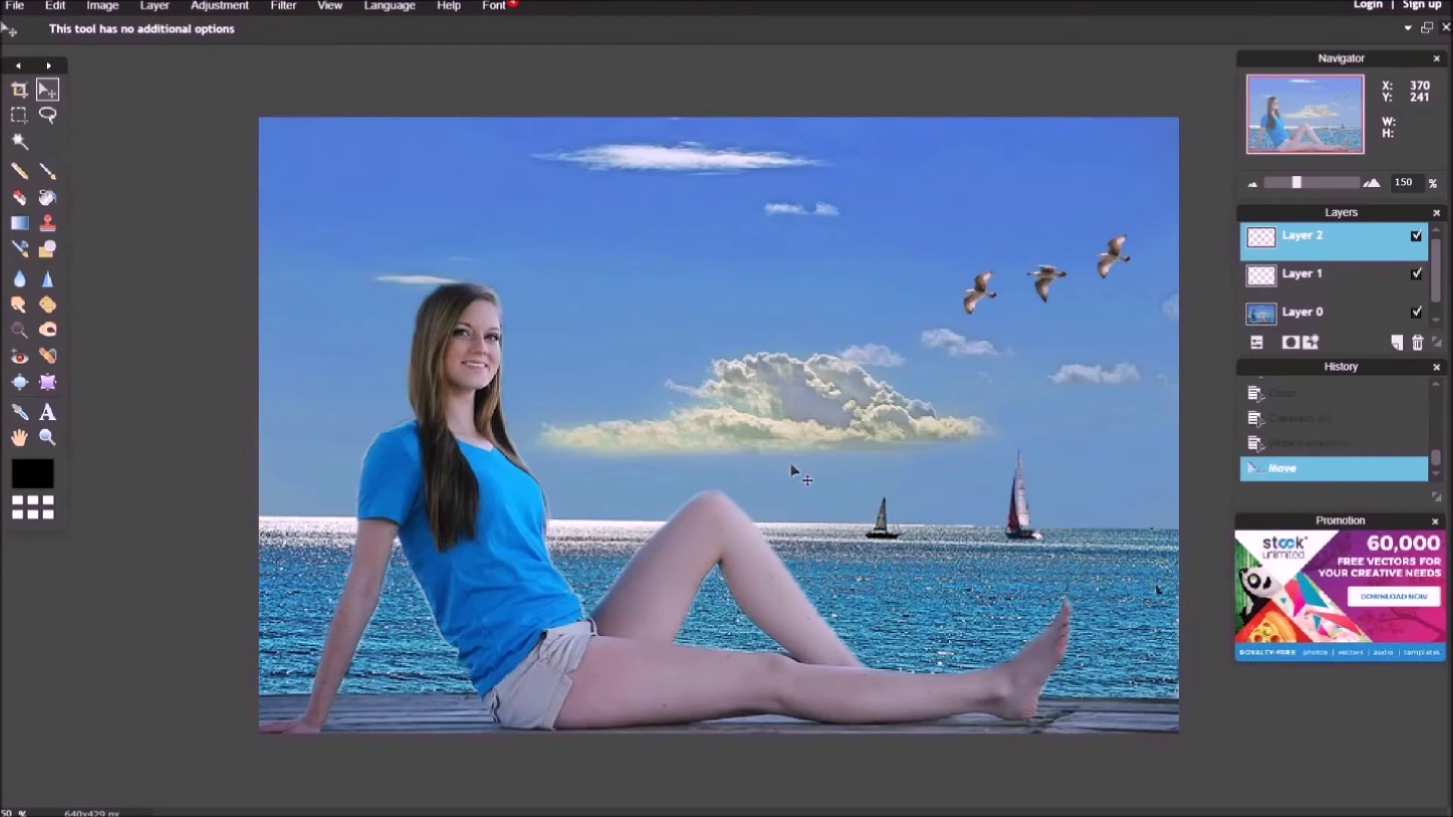